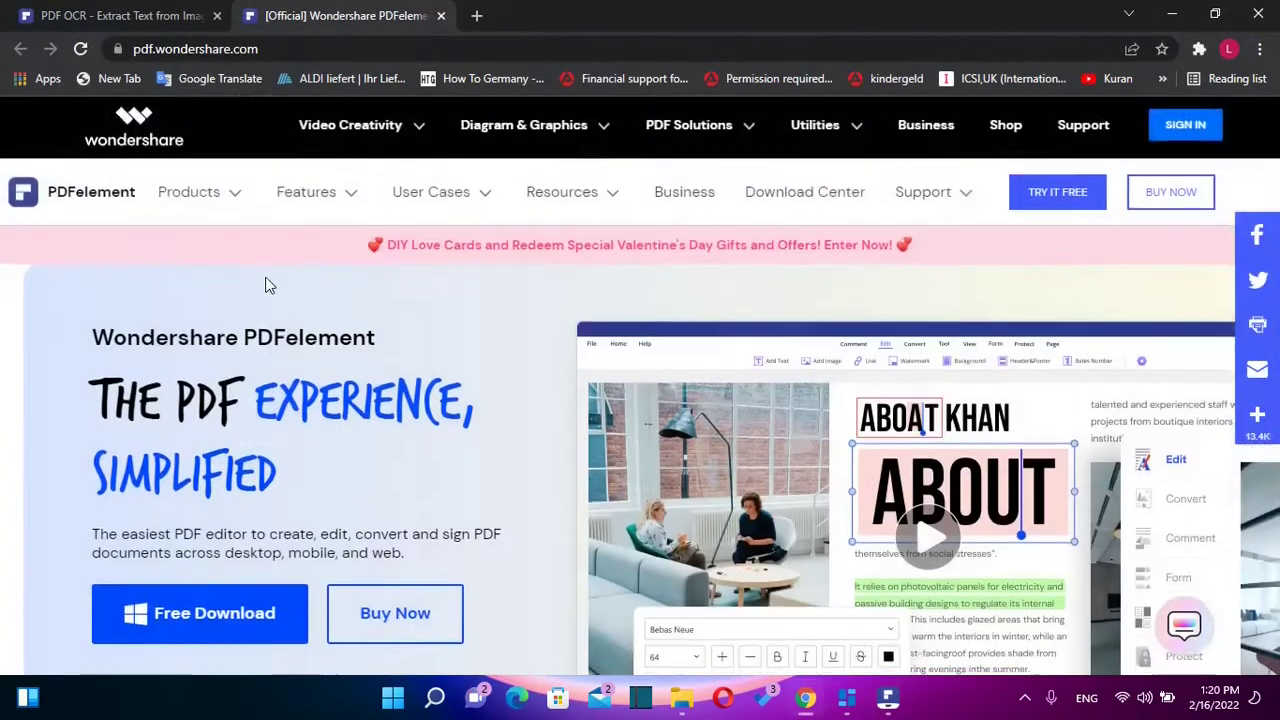
# Examine the PDFelement home page, including its download option and the list of supported platforms.
pyautogui.scroll(-3, 300, 282)
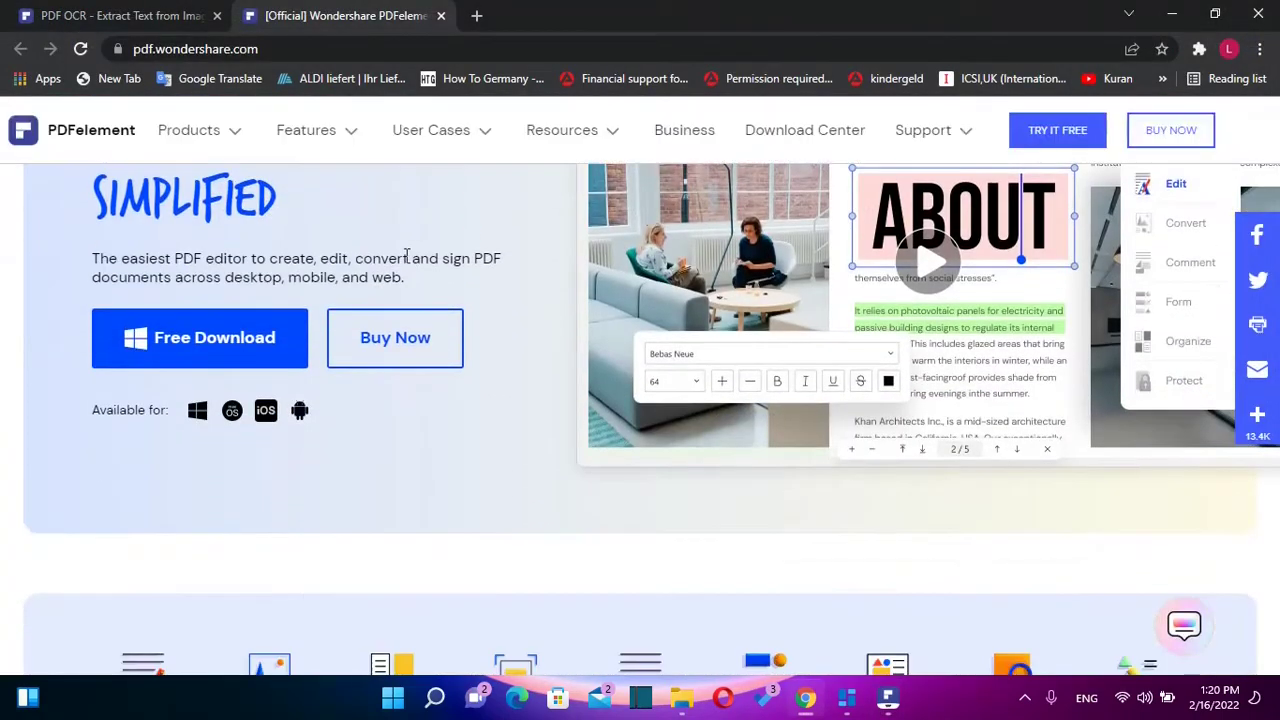
pyautogui.scroll(2, 391, 255)
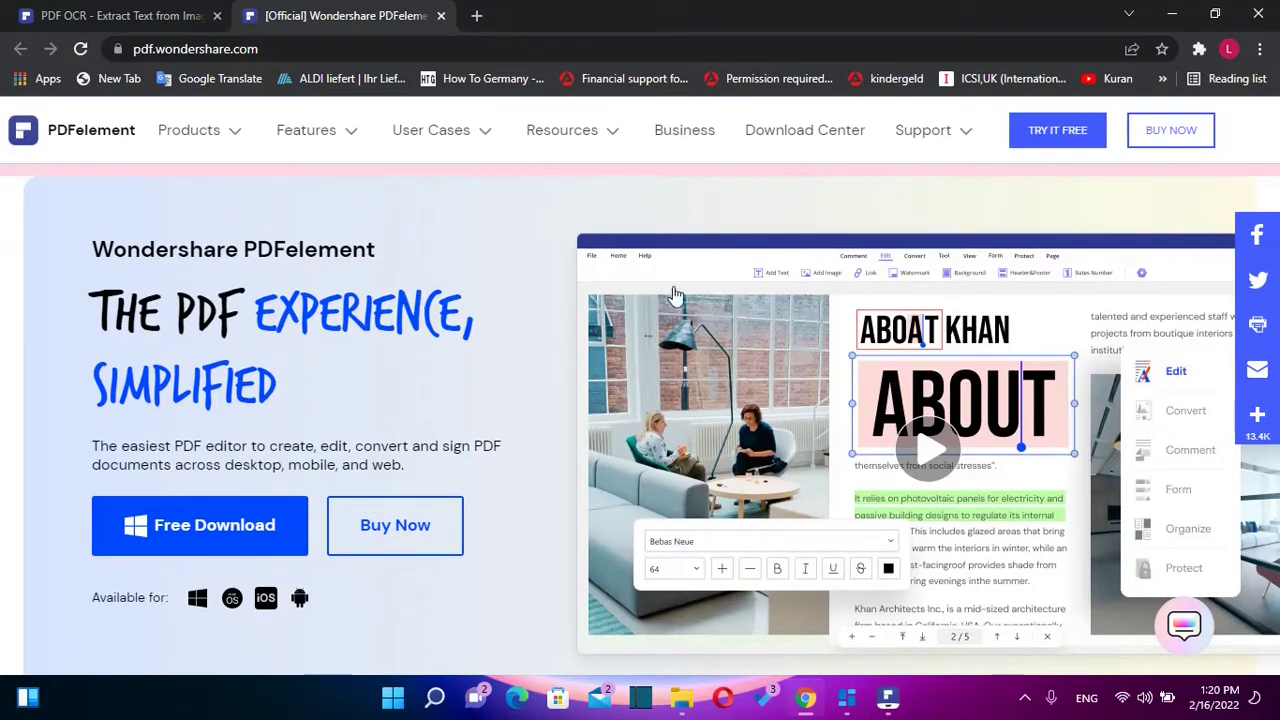
pyautogui.scroll(-2, 432, 290)
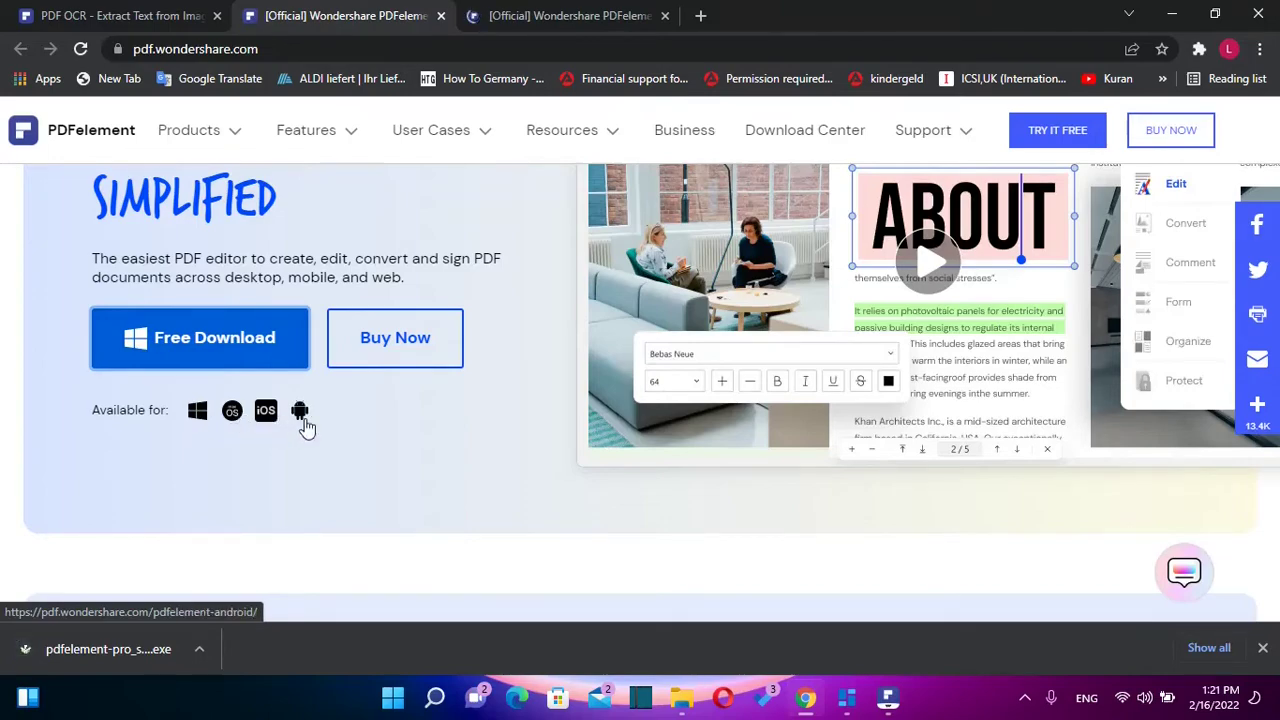
pyautogui.scroll(3, 340, 420)
pyautogui.scroll(-4, 320, 410)
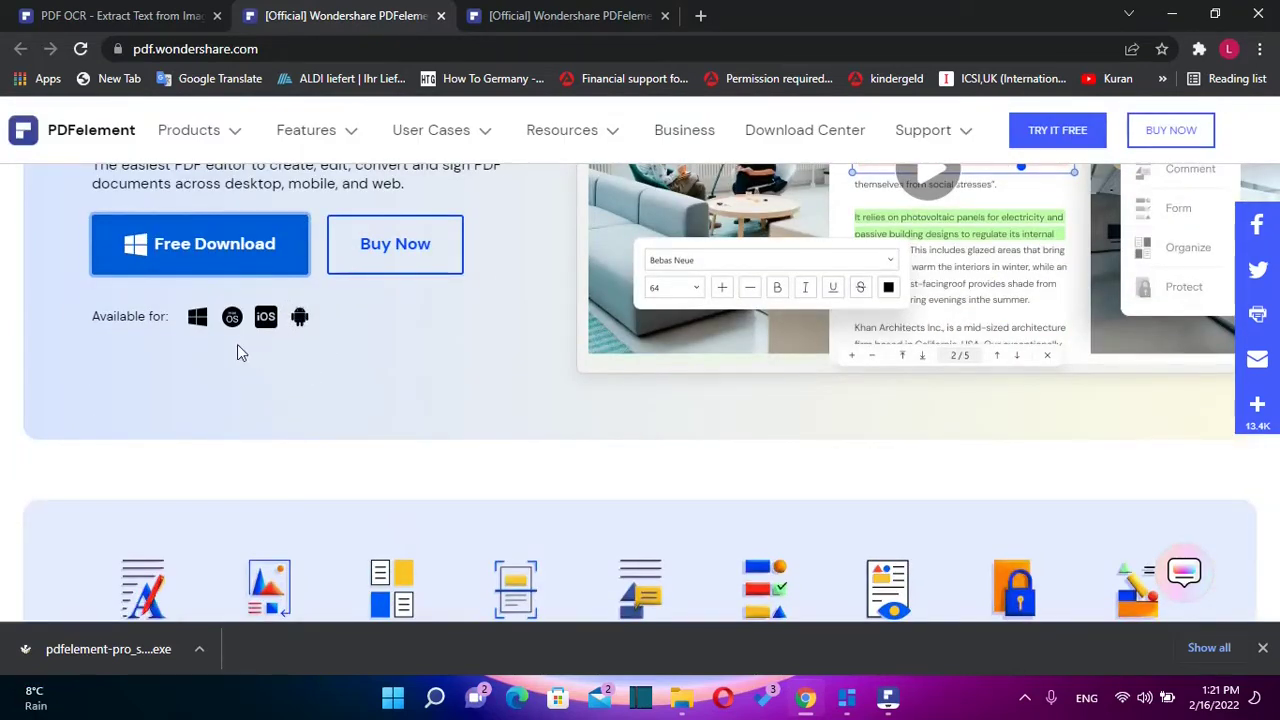
pyautogui.scroll(2, 321, 373)
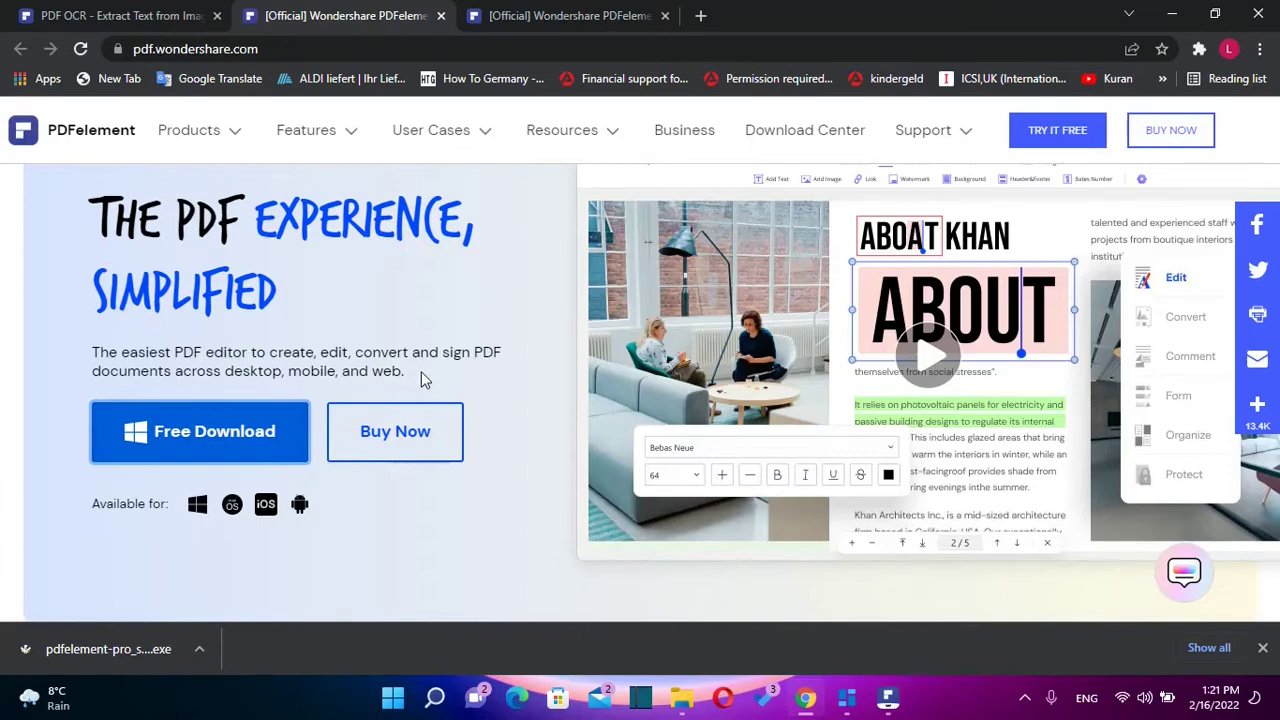
pyautogui.scroll(1, 422, 381)
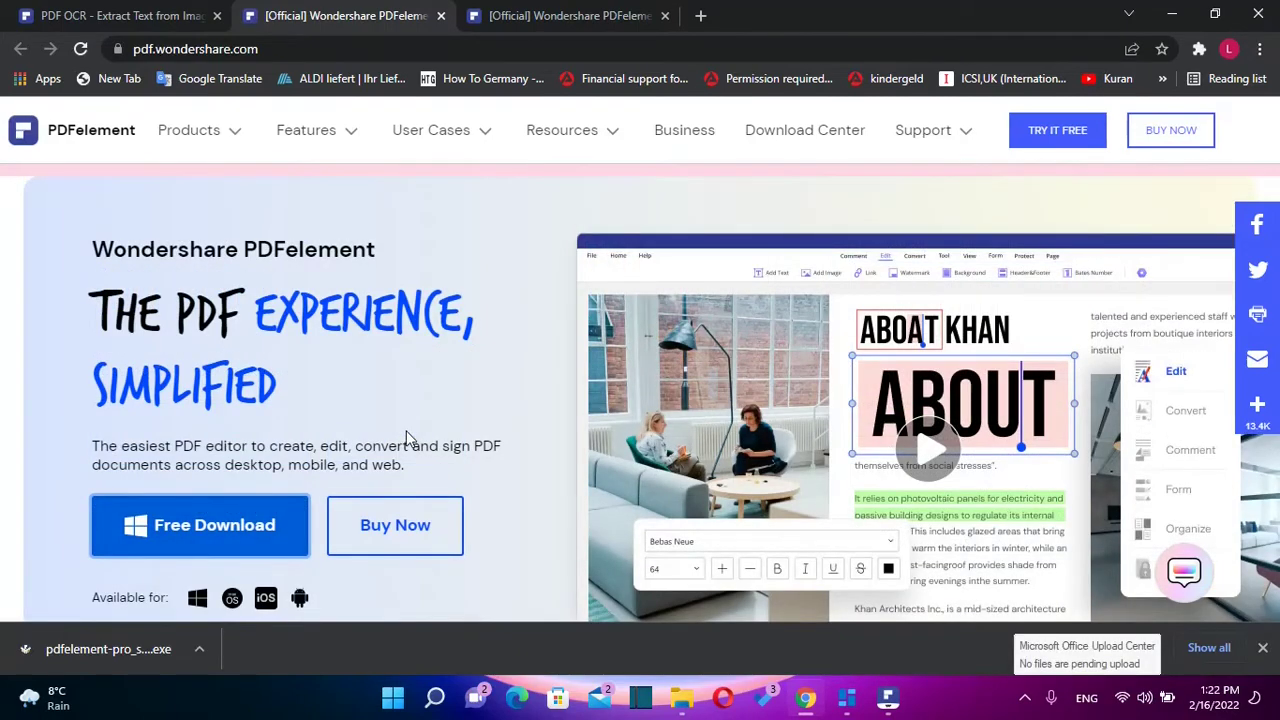
pyautogui.scroll(1, 406, 438)
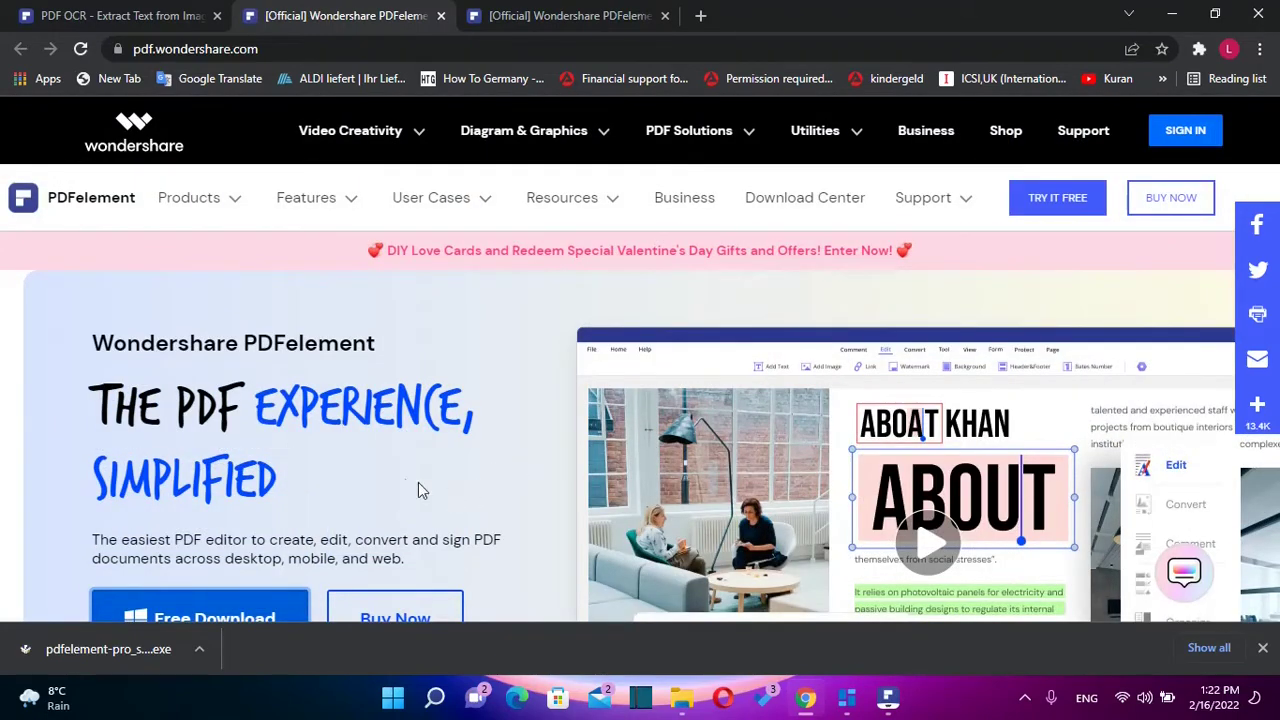
# Switch to Wondershare PDFelement and open NETWORKING_IS_ONE_OF_THE_EFFECTIVENESS_FORM_OF_THE.pdf.
pyautogui.click(887, 697)
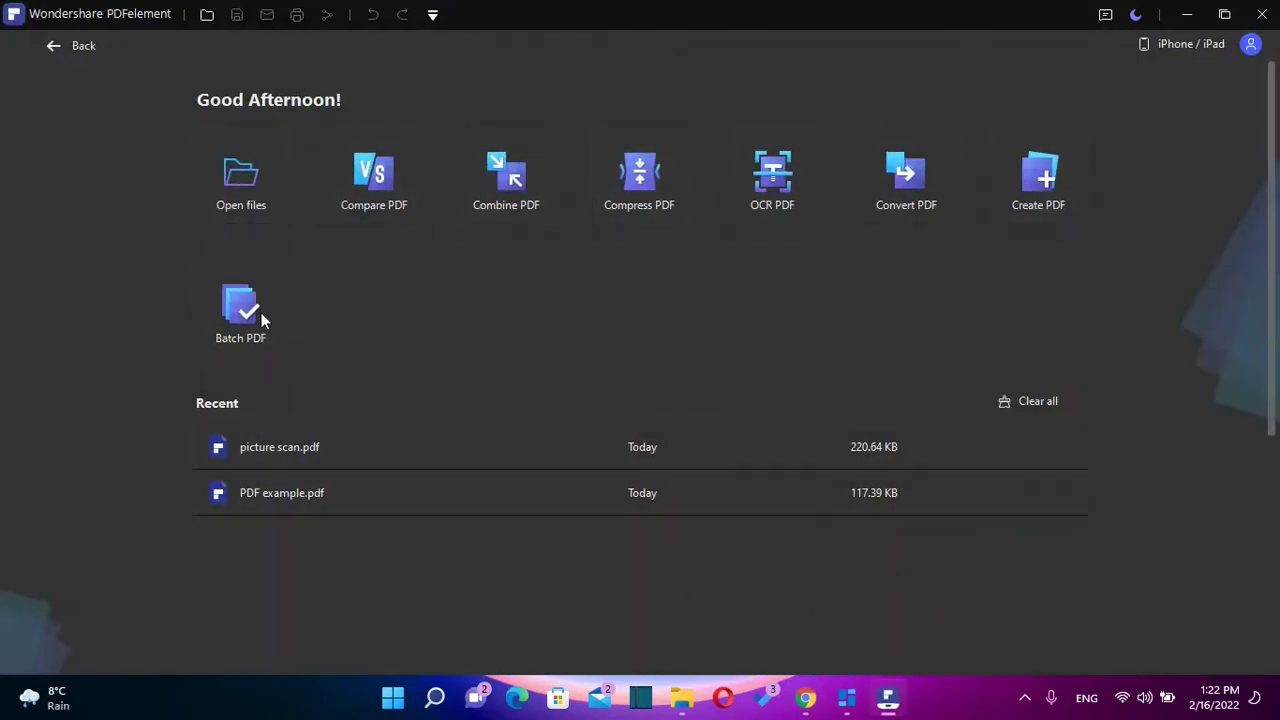
pyautogui.click(270, 213)
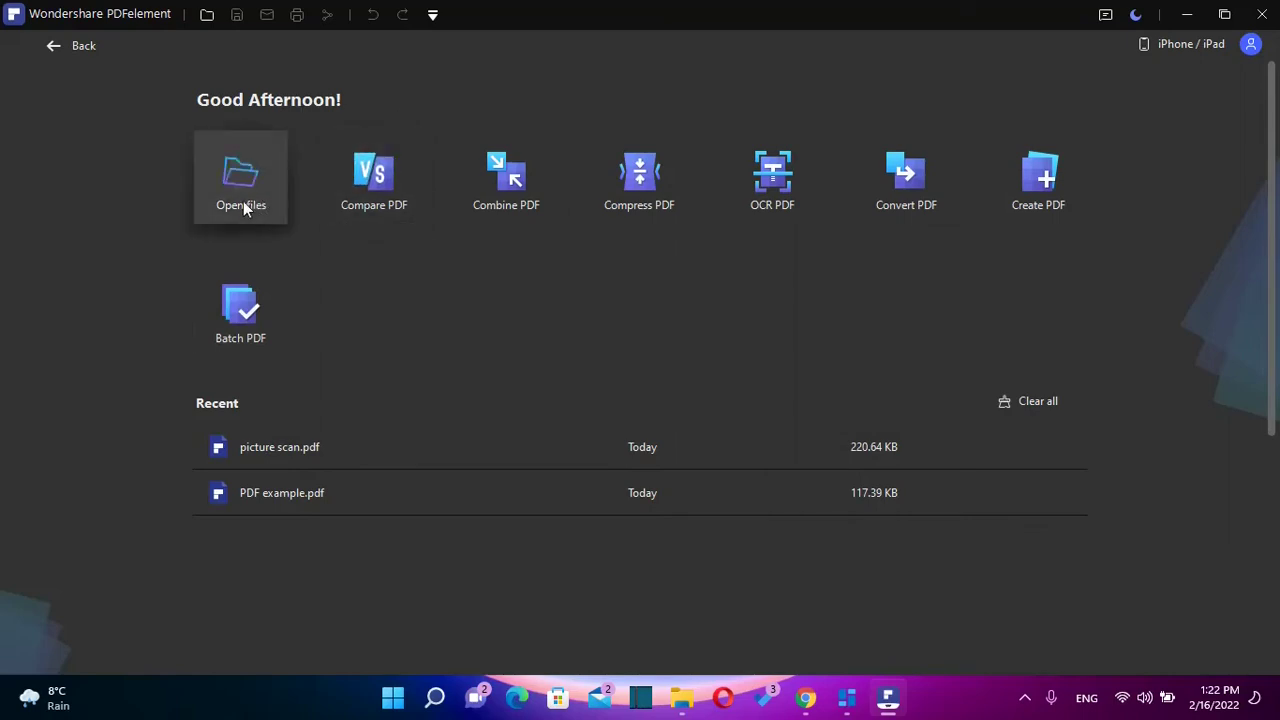
pyautogui.click(240, 192)
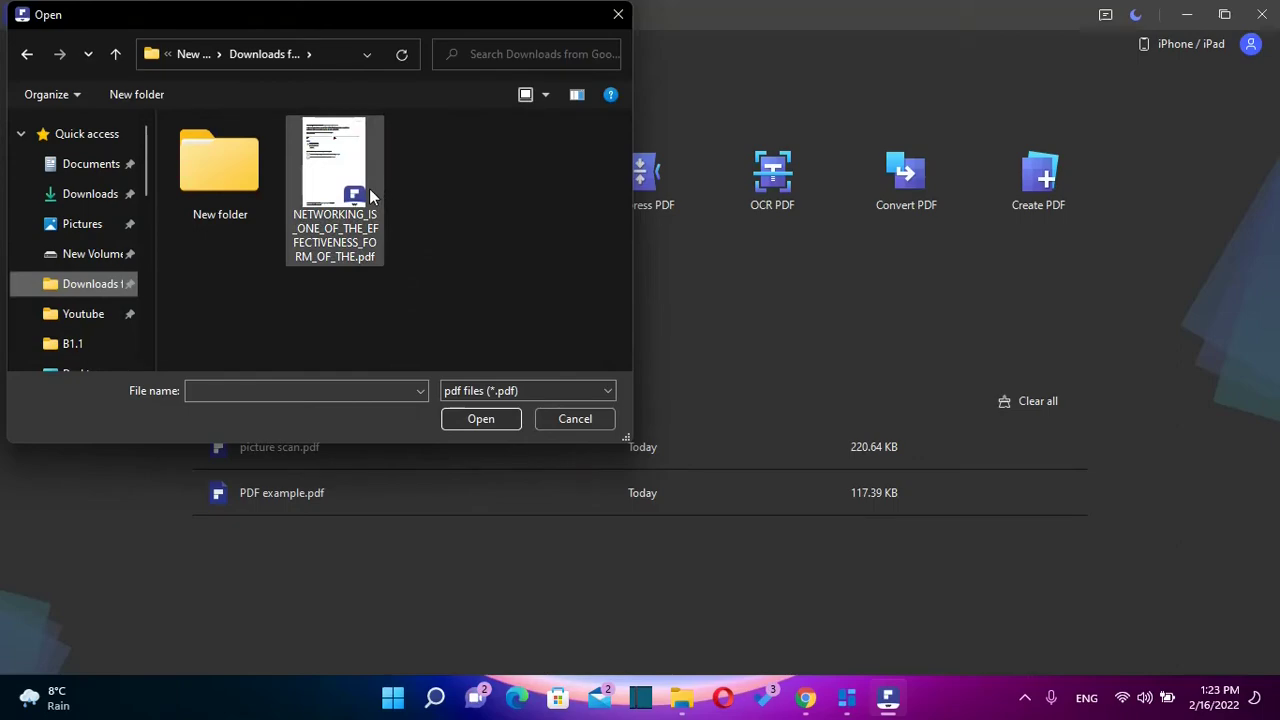
pyautogui.doubleClick(363, 184)
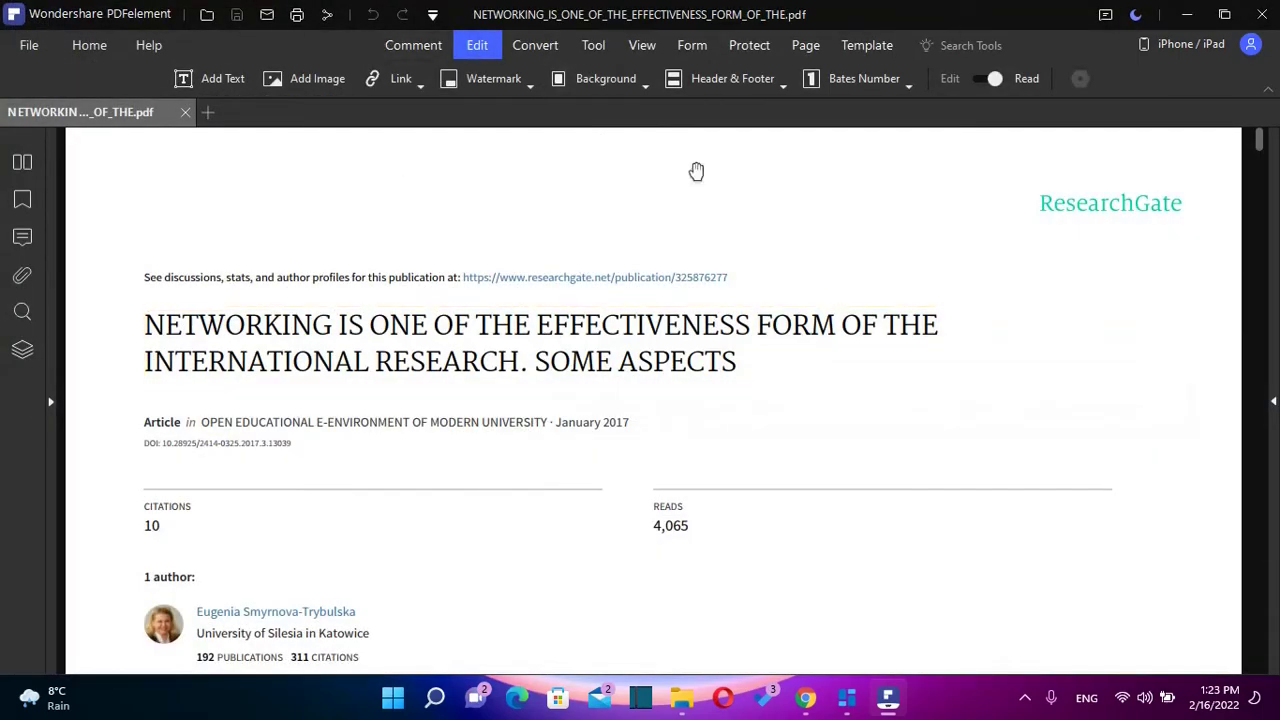
# Delete "As stressed" from the start of the Introduction paragraph on page 2 and capitalise the following word as "In".
pyautogui.scroll(-5, 432, 252)
pyautogui.scroll(1, 402, 286)
pyautogui.scroll(-3, 402, 286)
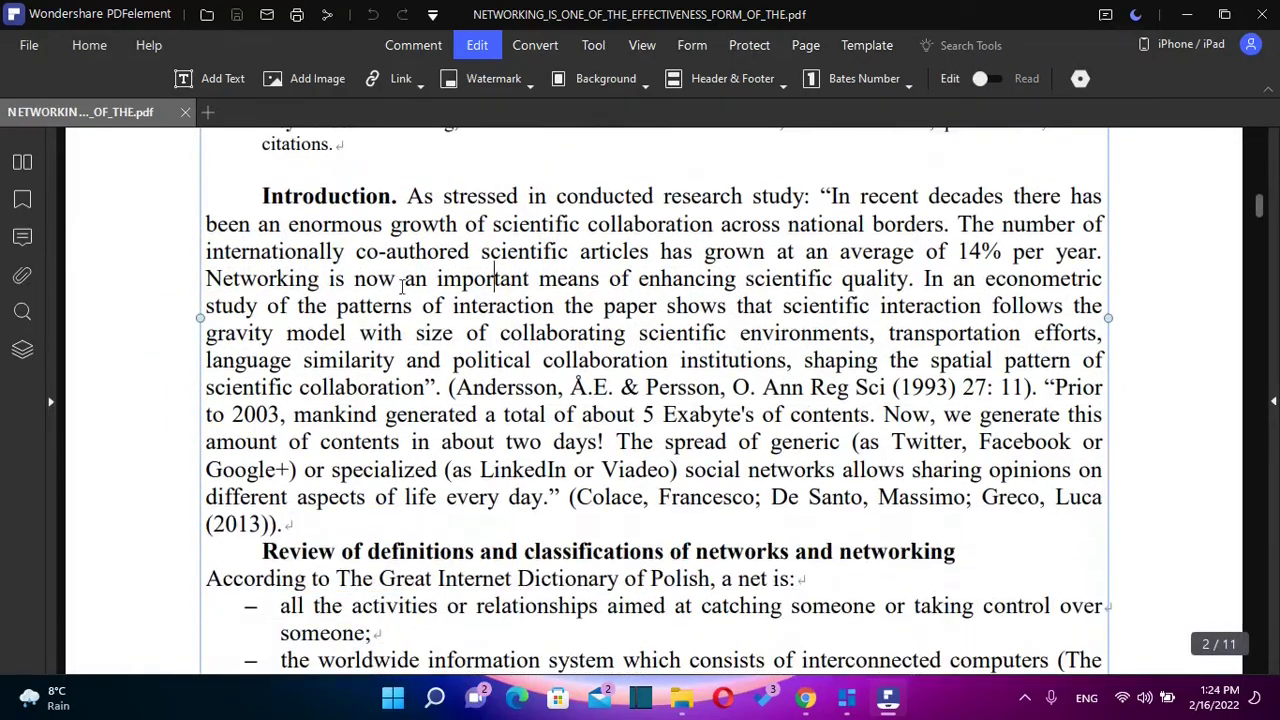
pyautogui.scroll(-2, 402, 286)
pyautogui.scroll(4, 479, 392)
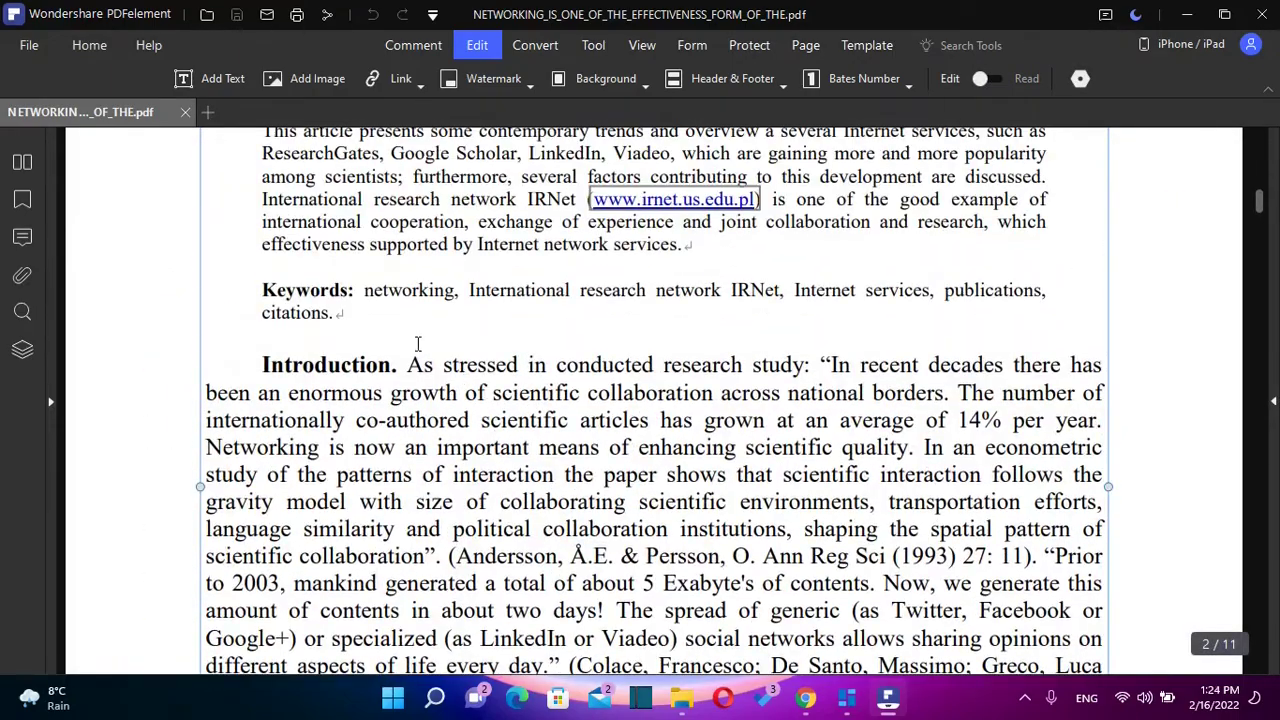
pyautogui.click(413, 364)
pyautogui.moveTo(406, 364); pyautogui.dragTo(522, 365)
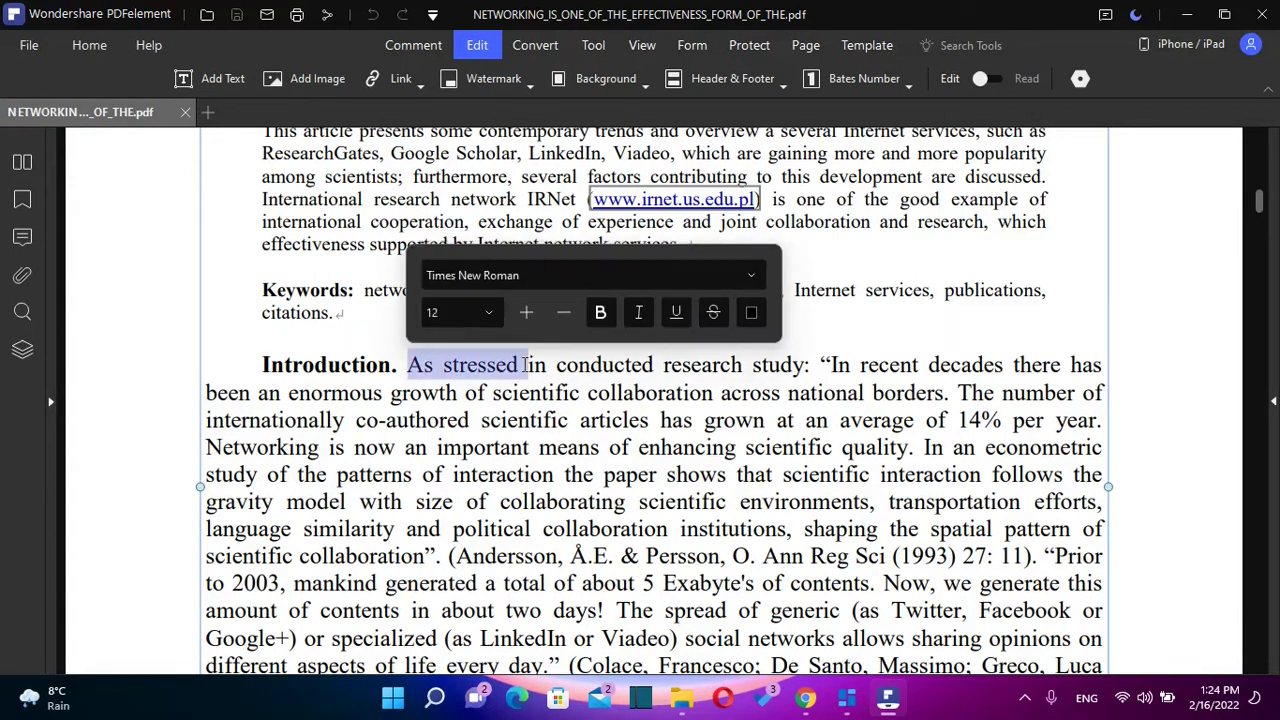
pyautogui.press('BackSpace')
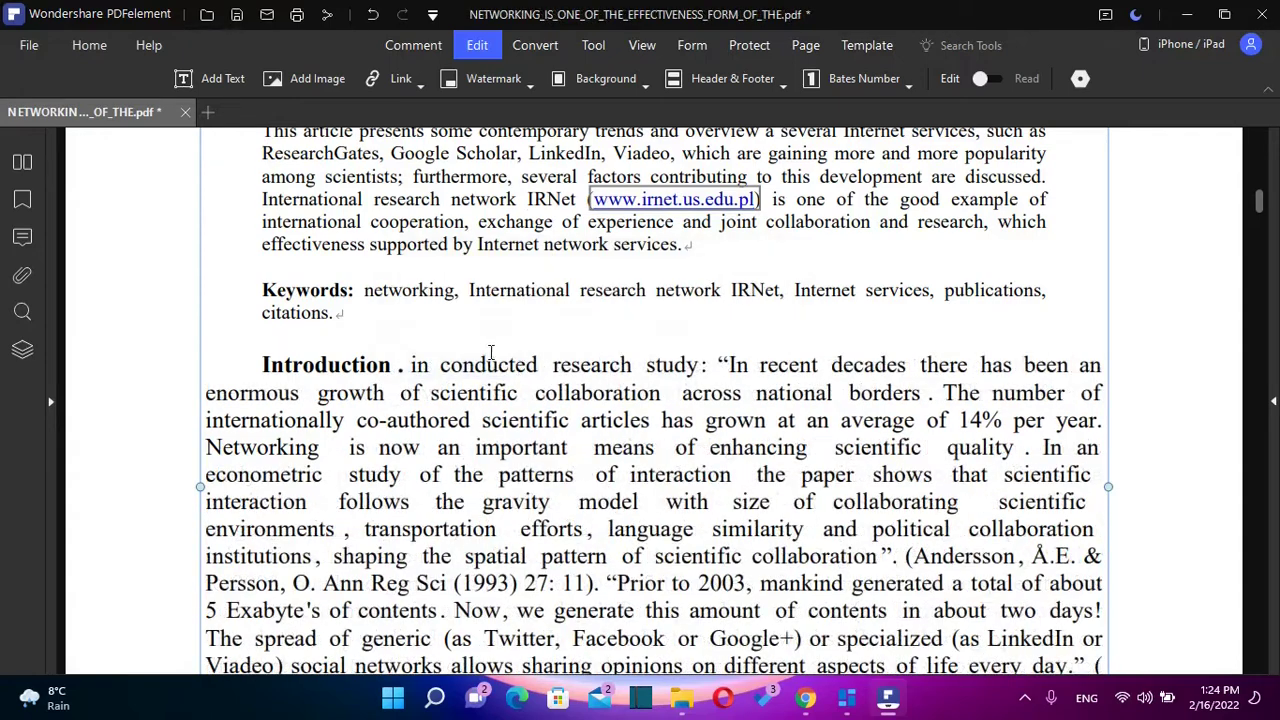
pyautogui.press('Delete')
pyautogui.write('I')
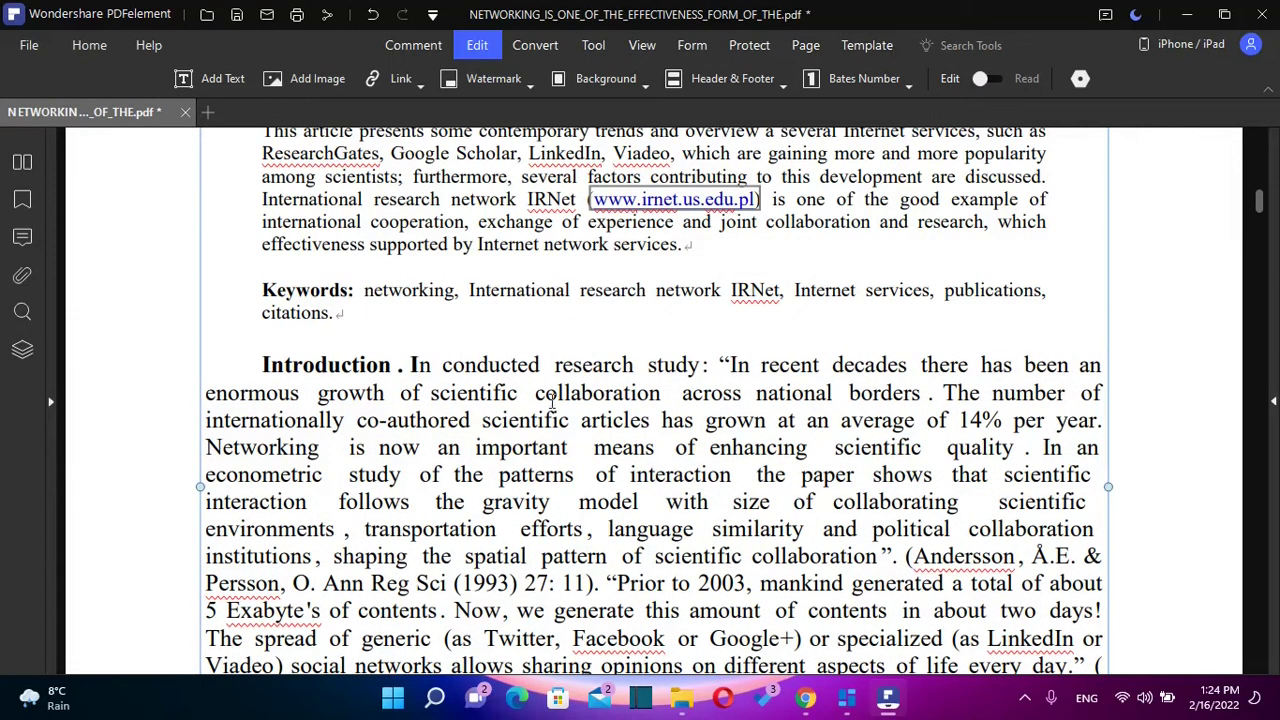
# Select "important means" in the Introduction paragraph and look at its font and size options.
pyautogui.scroll(-2, 552, 401)
pyautogui.doubleClick(520, 363)
pyautogui.click(821, 277)
pyautogui.click(821, 277)
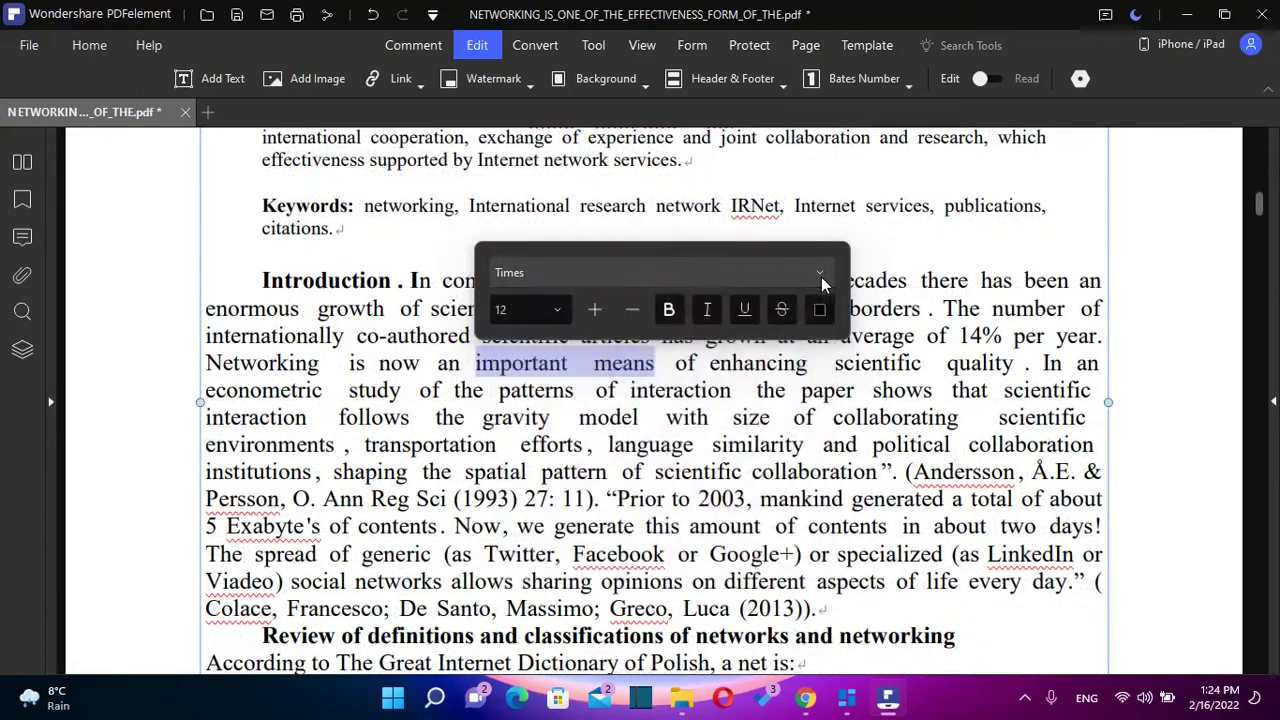
pyautogui.click(558, 312)
pyautogui.click(560, 313)
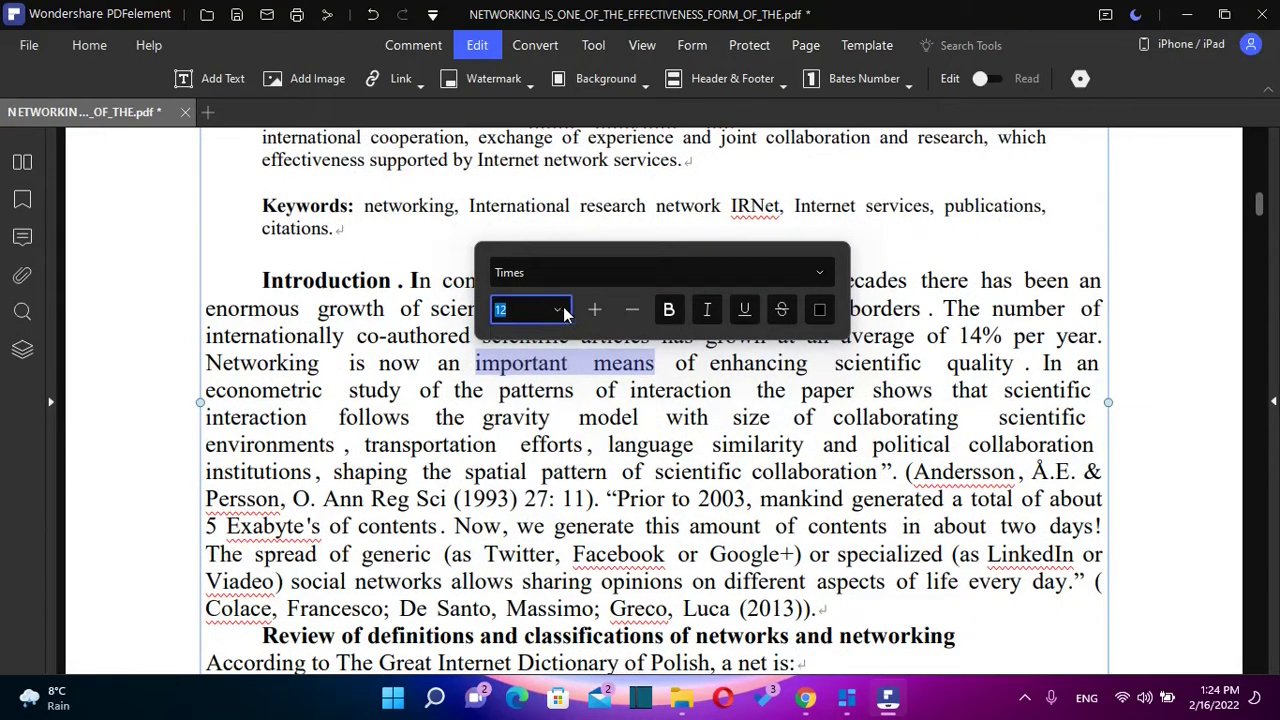
pyautogui.click(598, 362)
# Review the available conversion formats and document tools, and call up the OCR tool for the article.
pyautogui.scroll(2, 587, 341)
pyautogui.scroll(11, 587, 341)
pyautogui.click(535, 45)
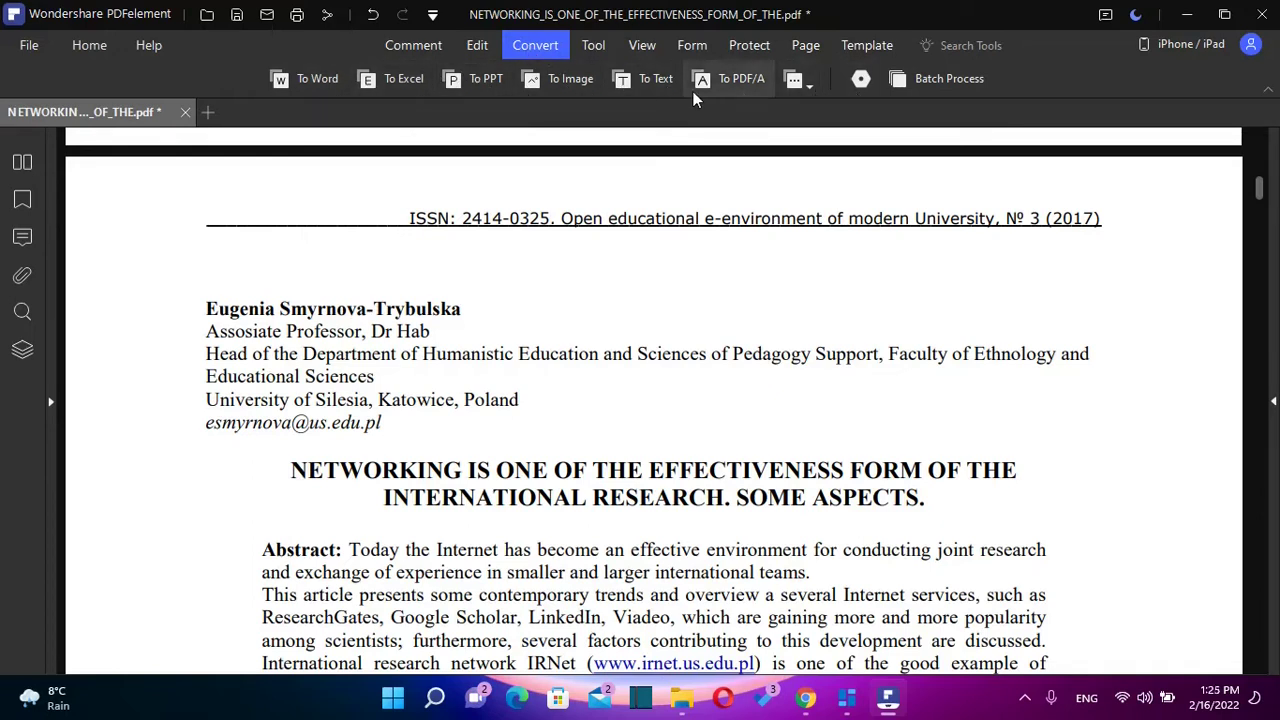
pyautogui.click(592, 47)
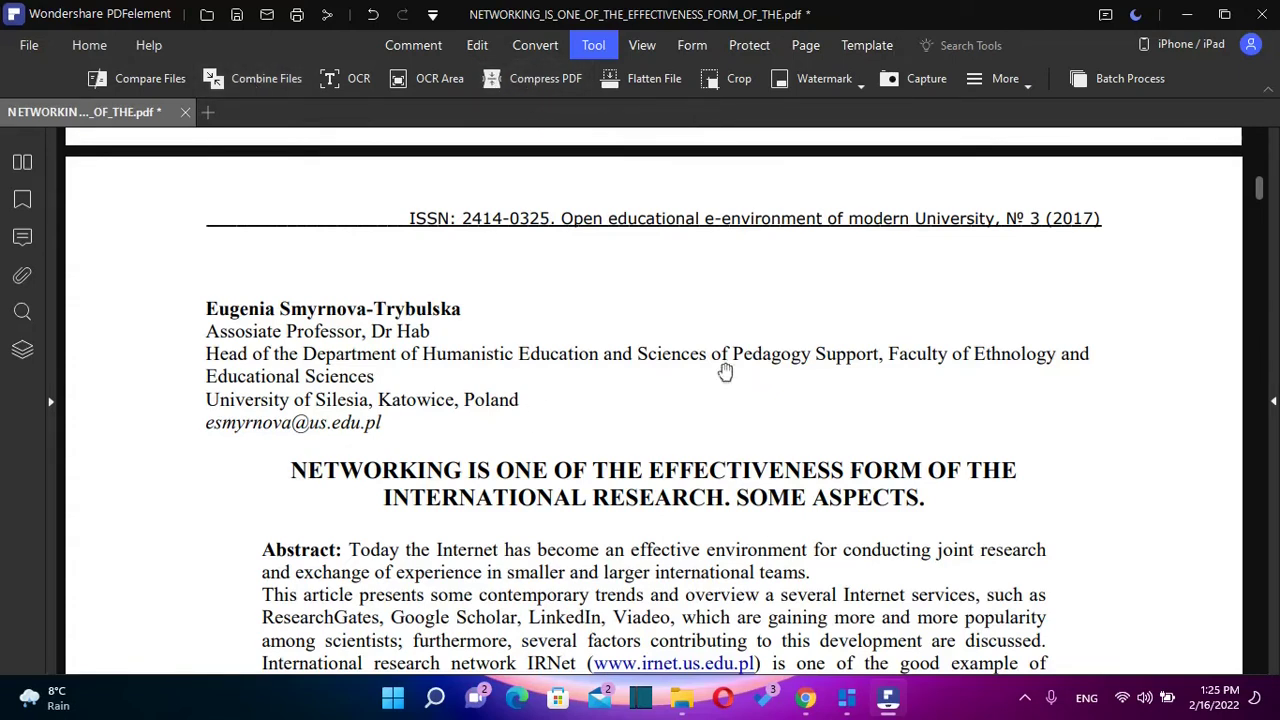
pyautogui.click(335, 82)
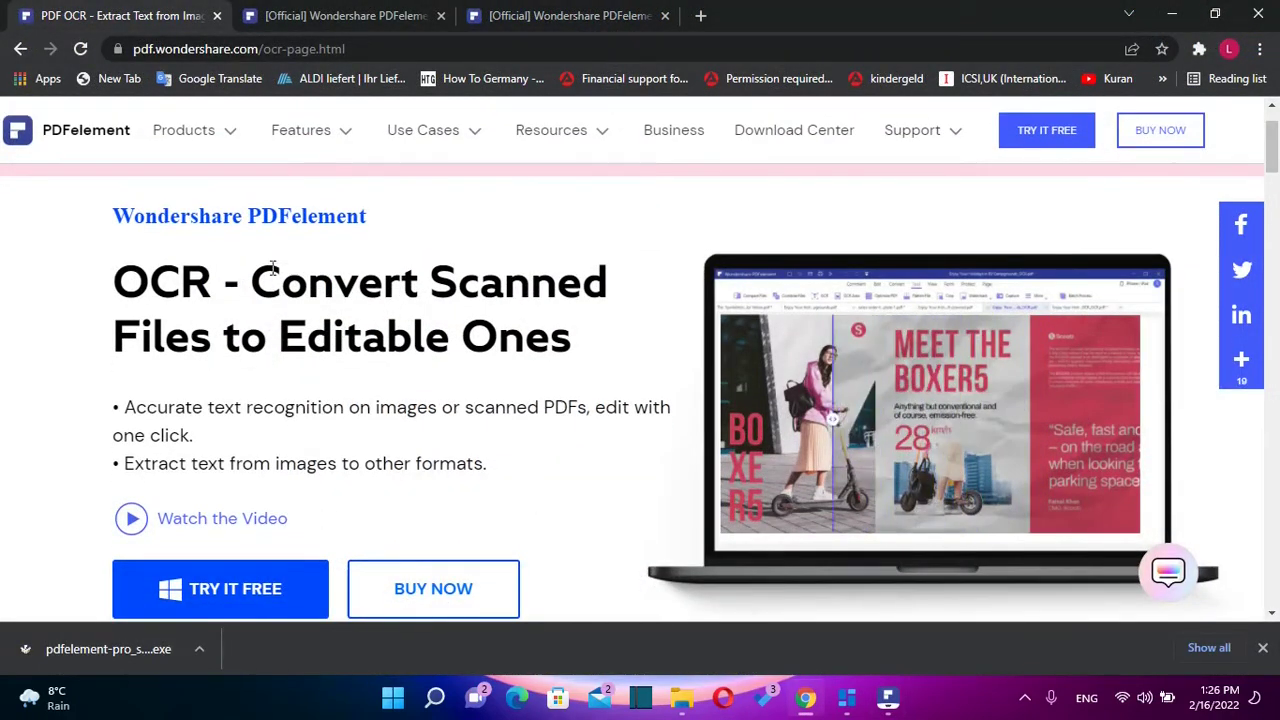
# Read the PDFelement OCR web page, covering what OCR is, editing scanned PDFs, image-to-text conversion, data extraction and Batch OCR.
pyautogui.scroll(-1, 316, 320)
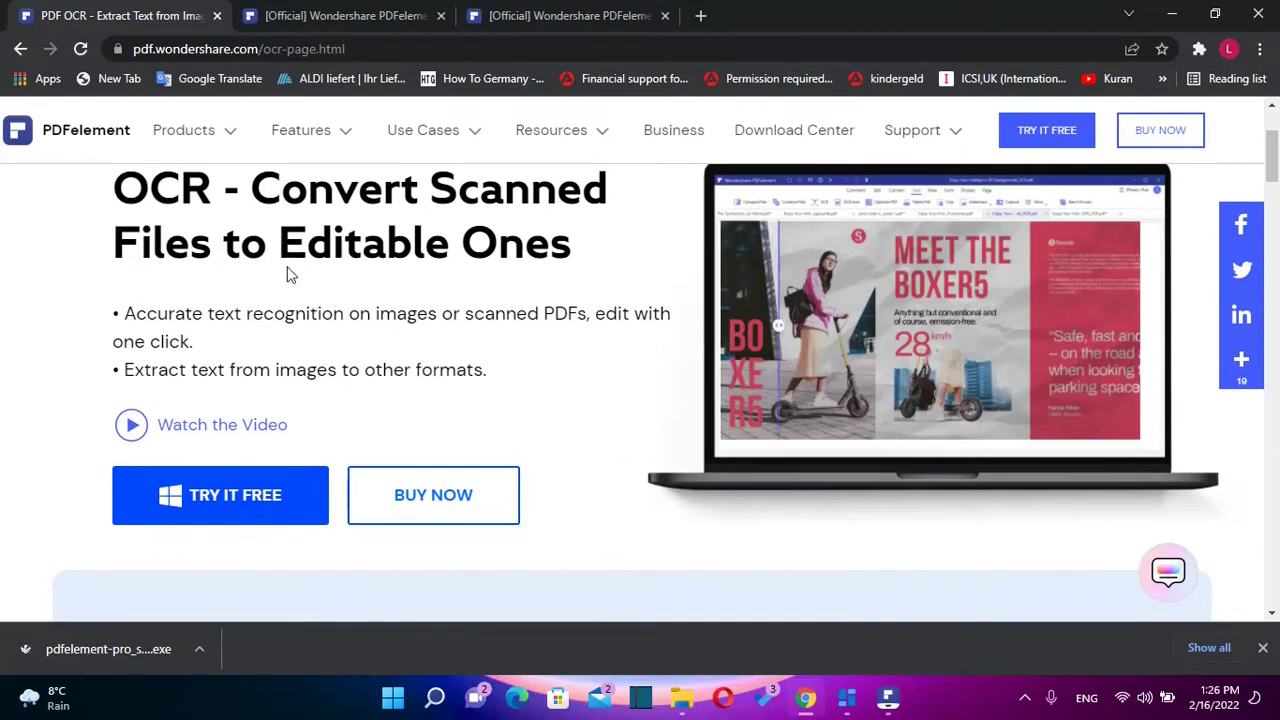
pyautogui.scroll(-5, 292, 270)
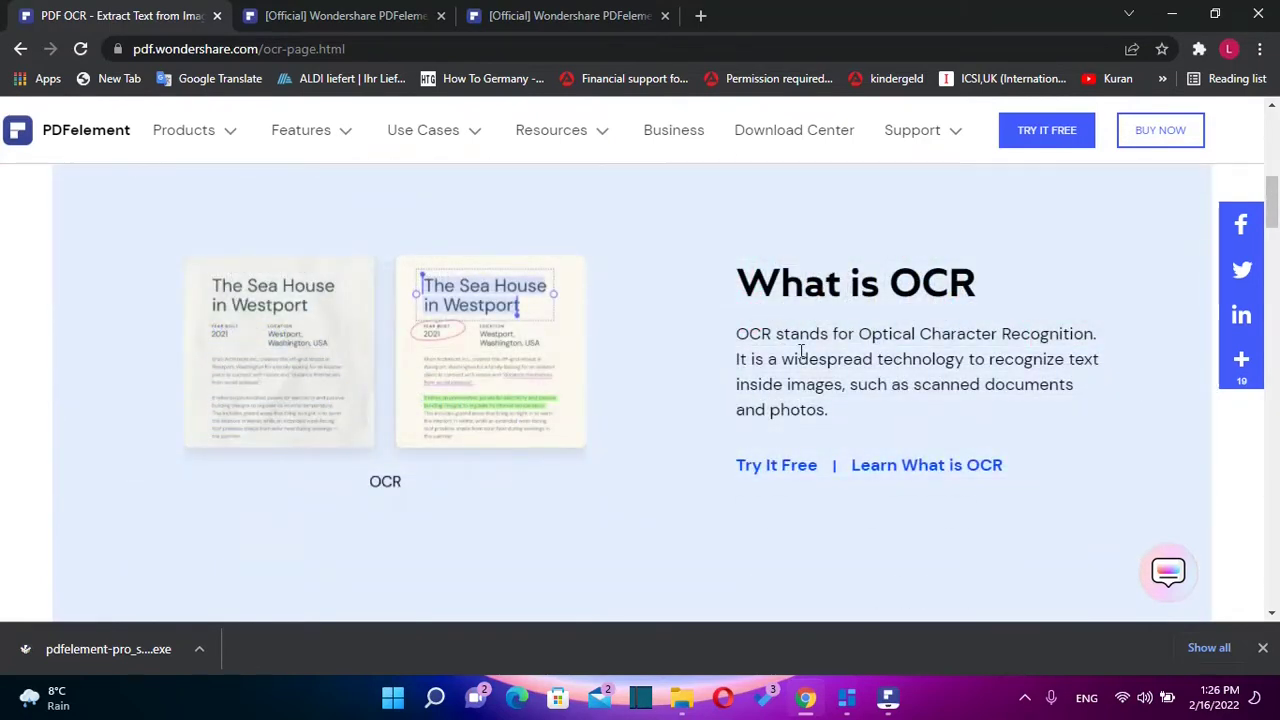
pyautogui.scroll(-1, 837, 434)
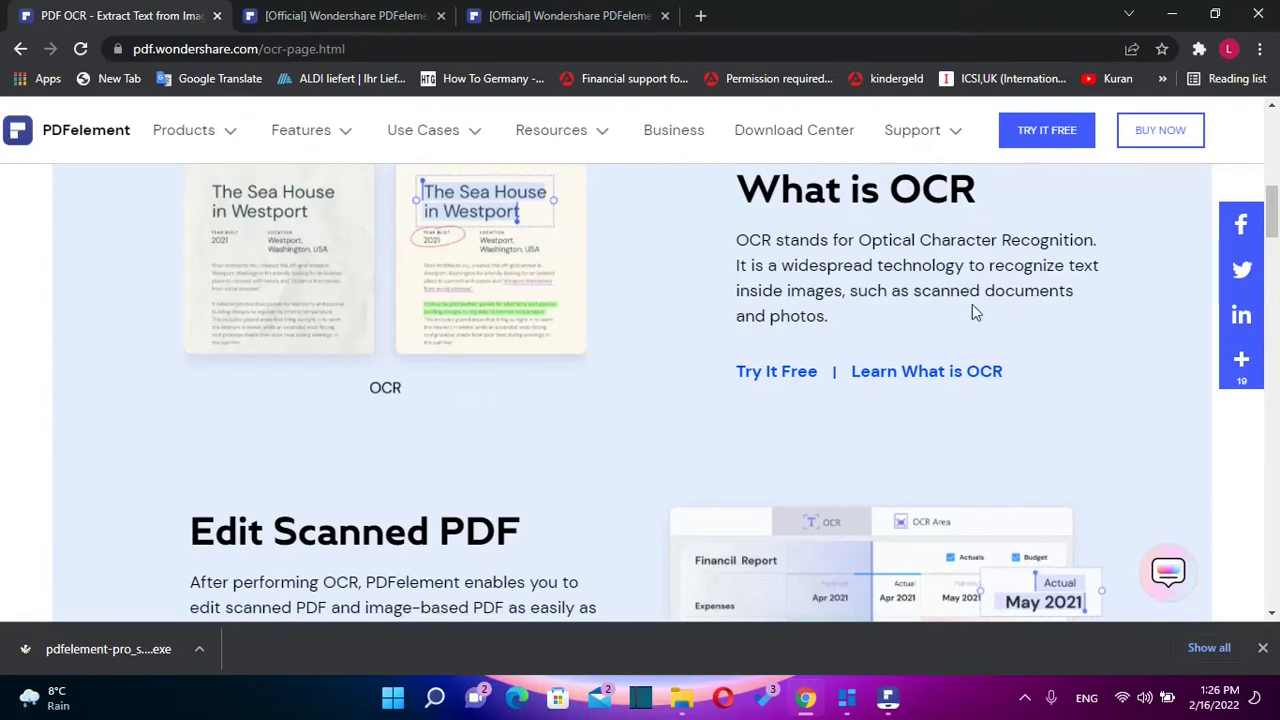
pyautogui.scroll(-1, 763, 315)
pyautogui.scroll(-2, 699, 311)
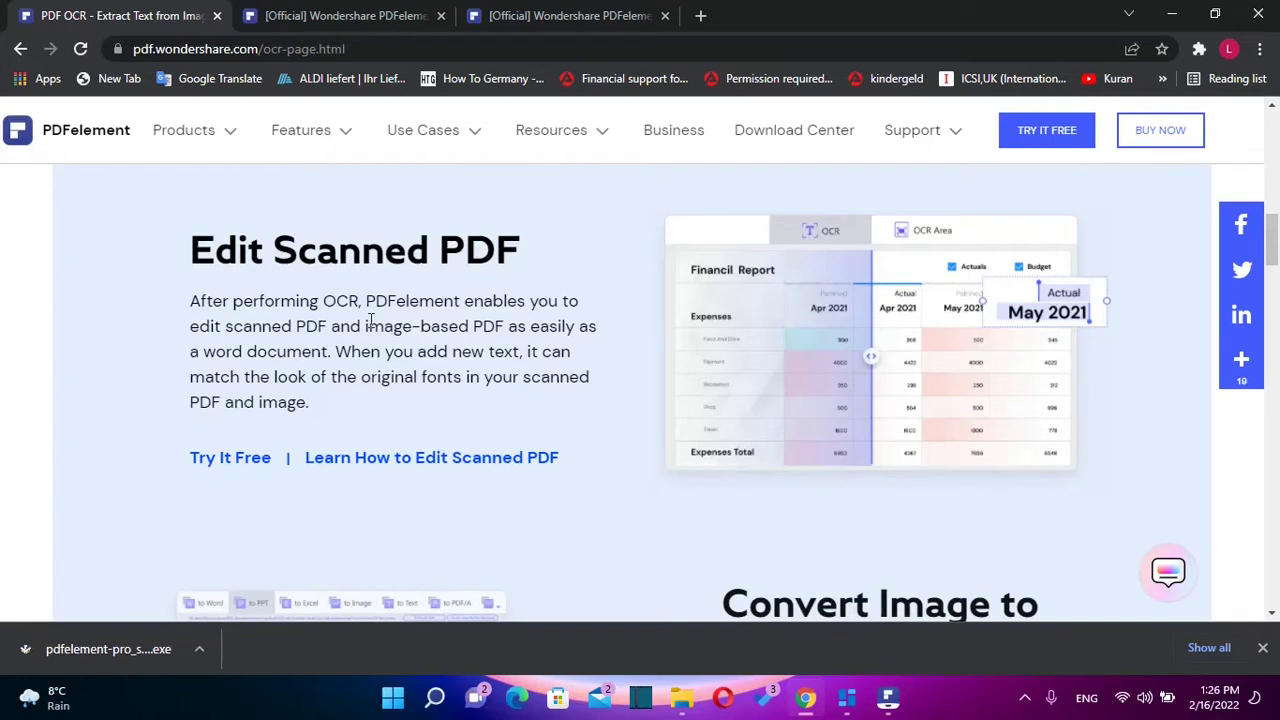
pyautogui.scroll(-1, 370, 319)
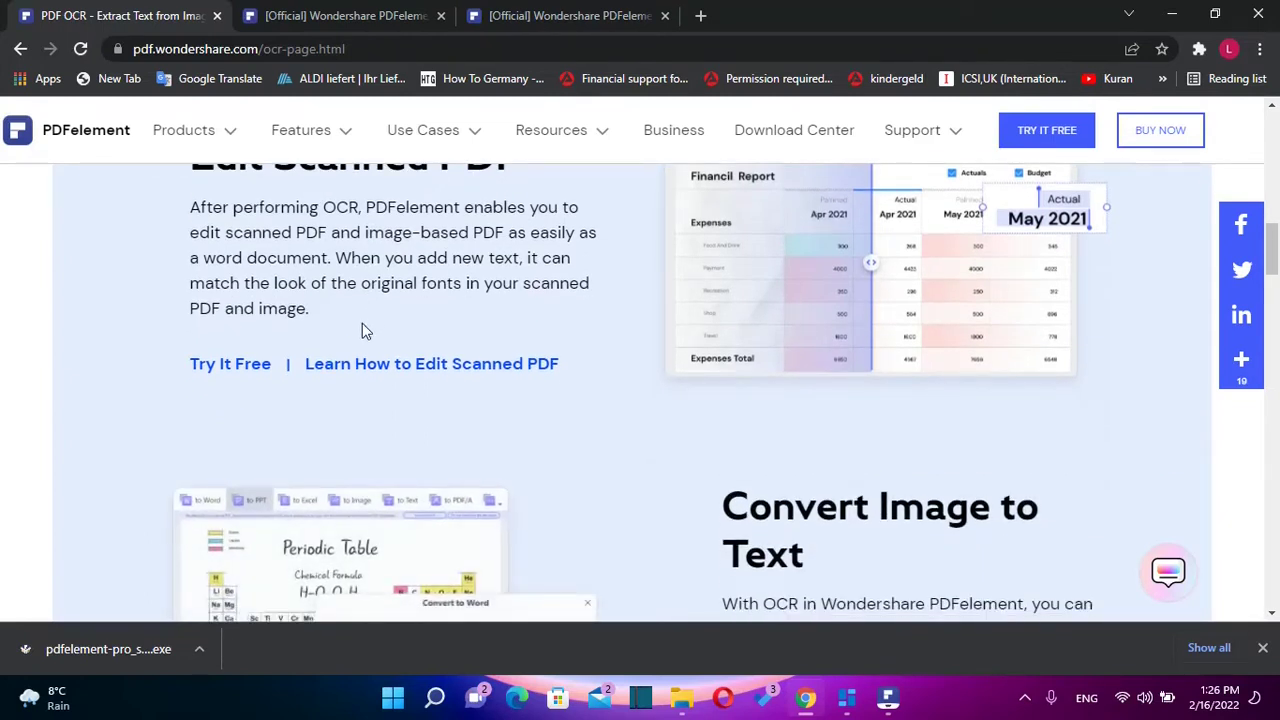
pyautogui.scroll(-1, 341, 226)
pyautogui.scroll(-4, 337, 229)
pyautogui.scroll(3, 728, 354)
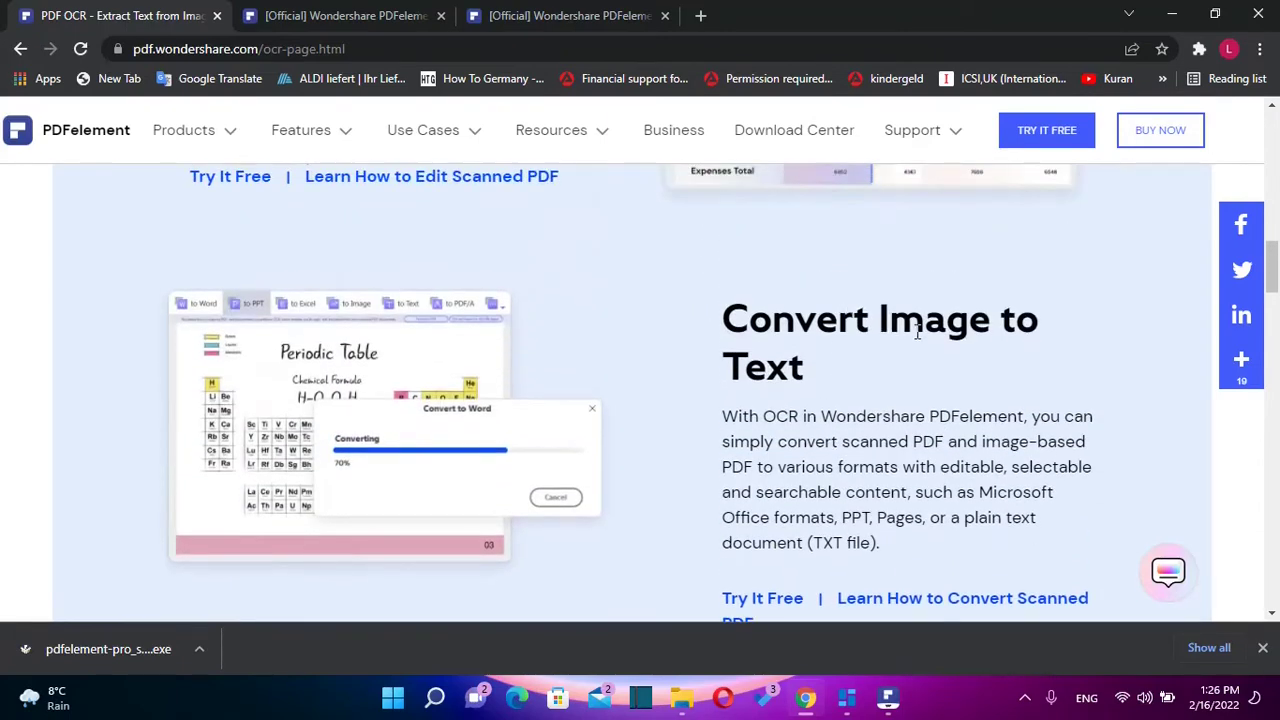
pyautogui.scroll(-5, 740, 420)
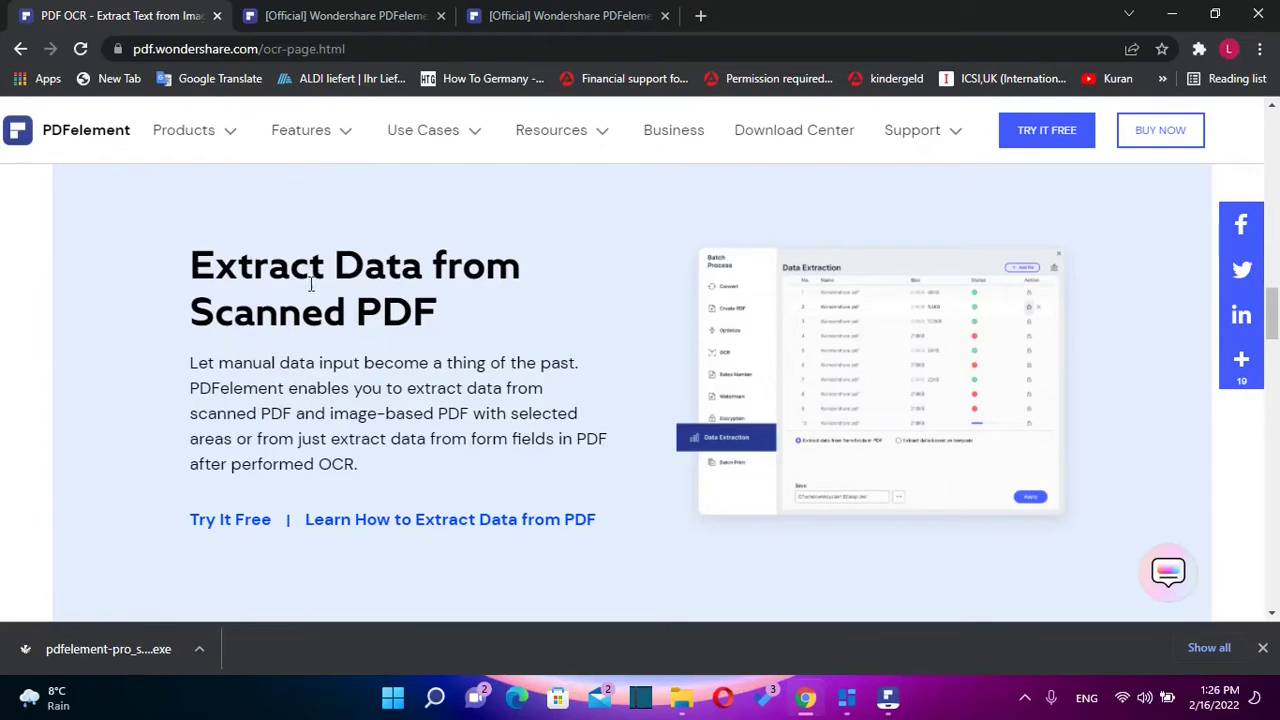
pyautogui.scroll(-2, 320, 413)
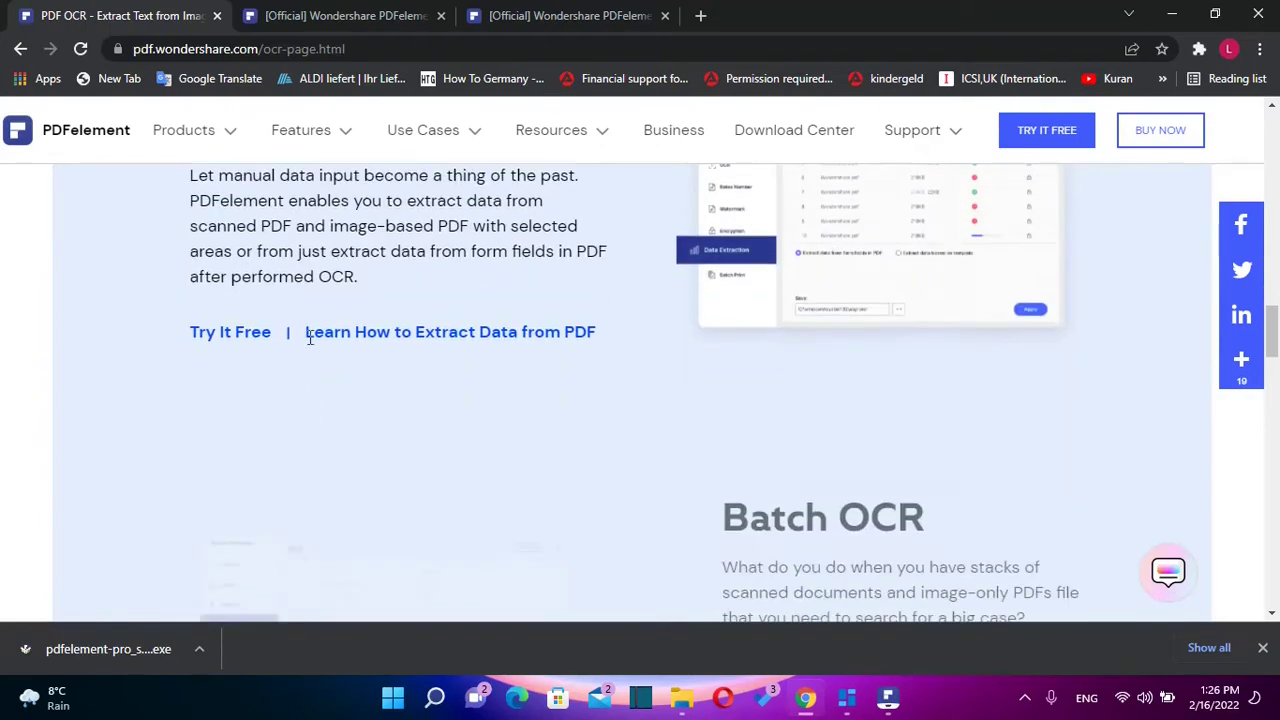
pyautogui.scroll(-2, 677, 426)
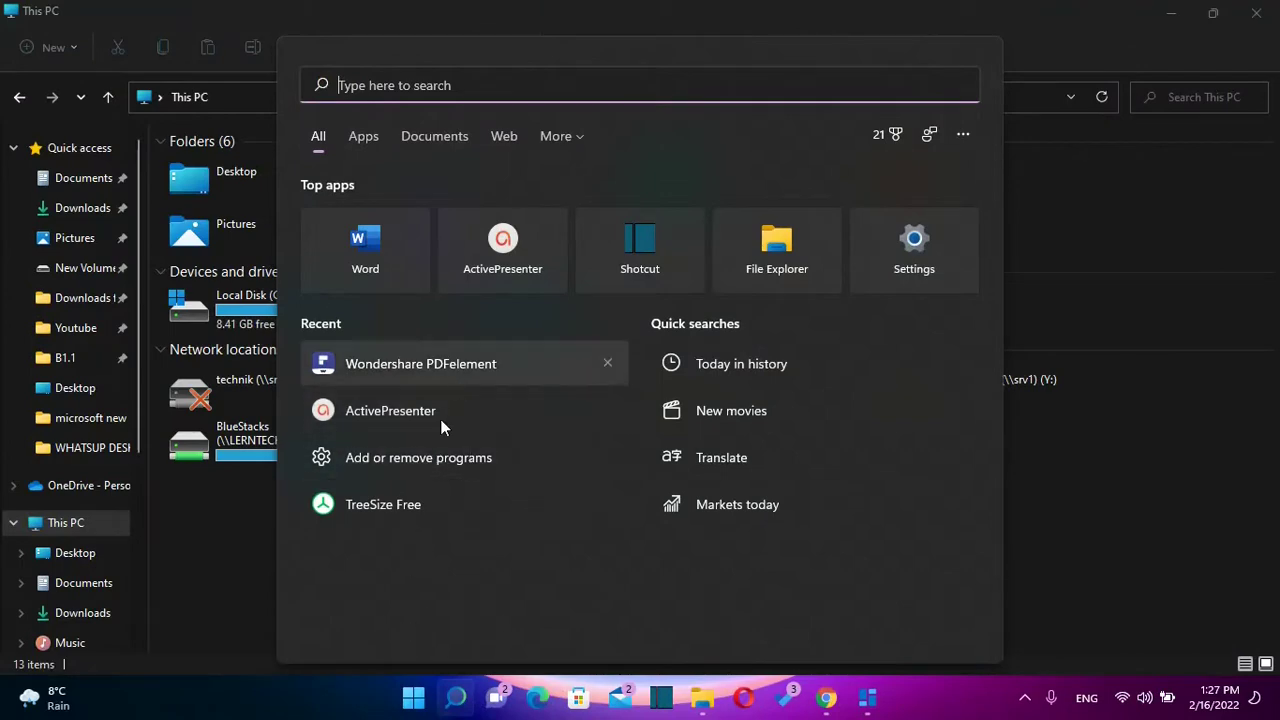
# Launch Wondershare PDFelement and load picture scan.pdf from the Desktop folder for OCR.
pyautogui.click(420, 364)
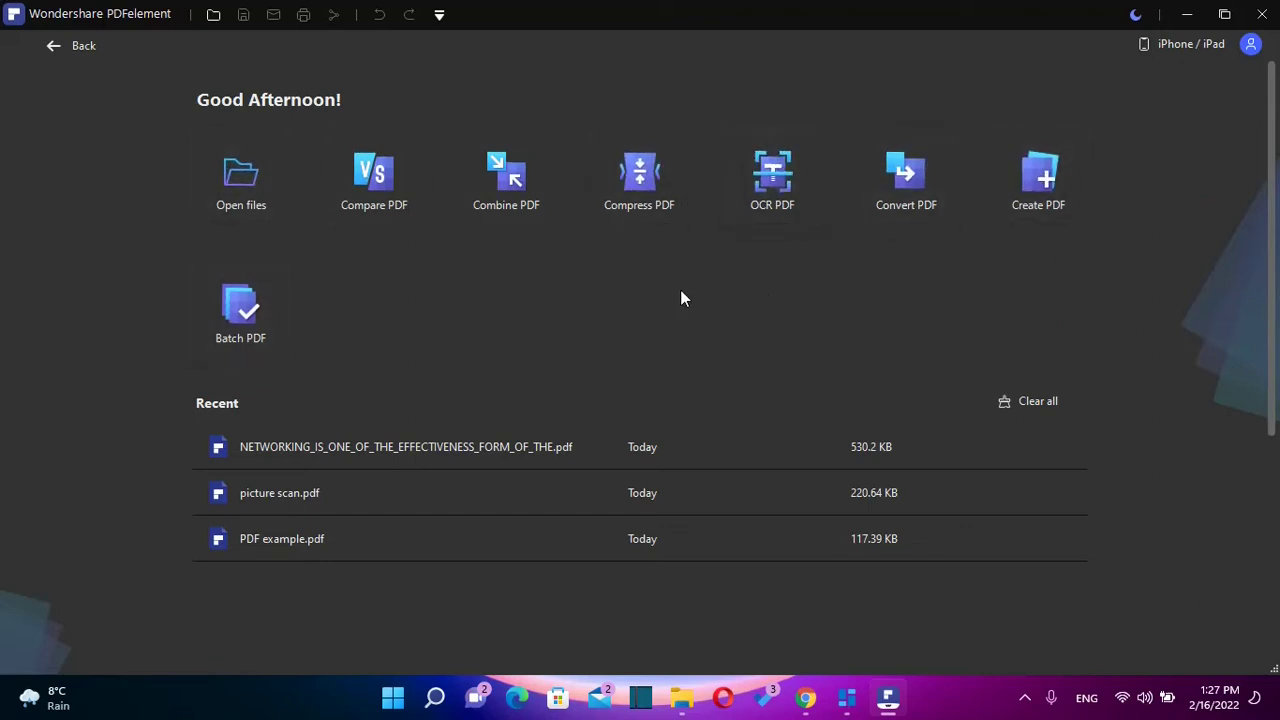
pyautogui.click(768, 187)
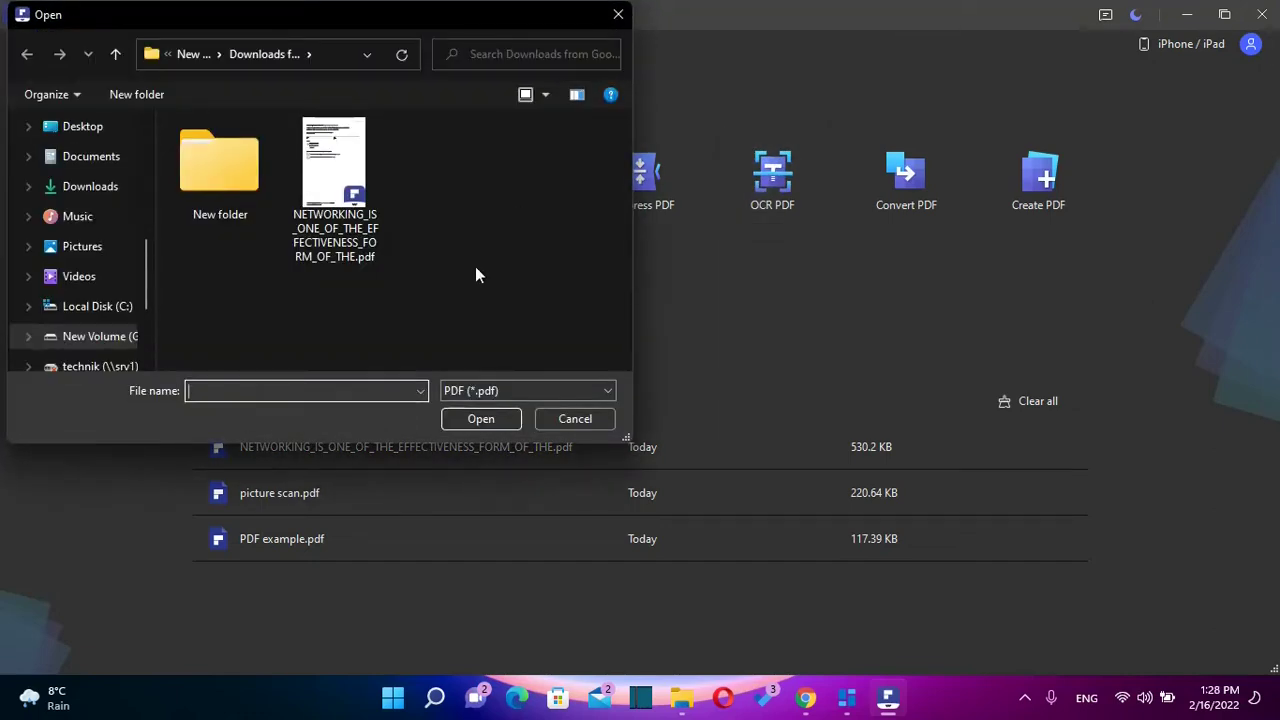
pyautogui.click(84, 127)
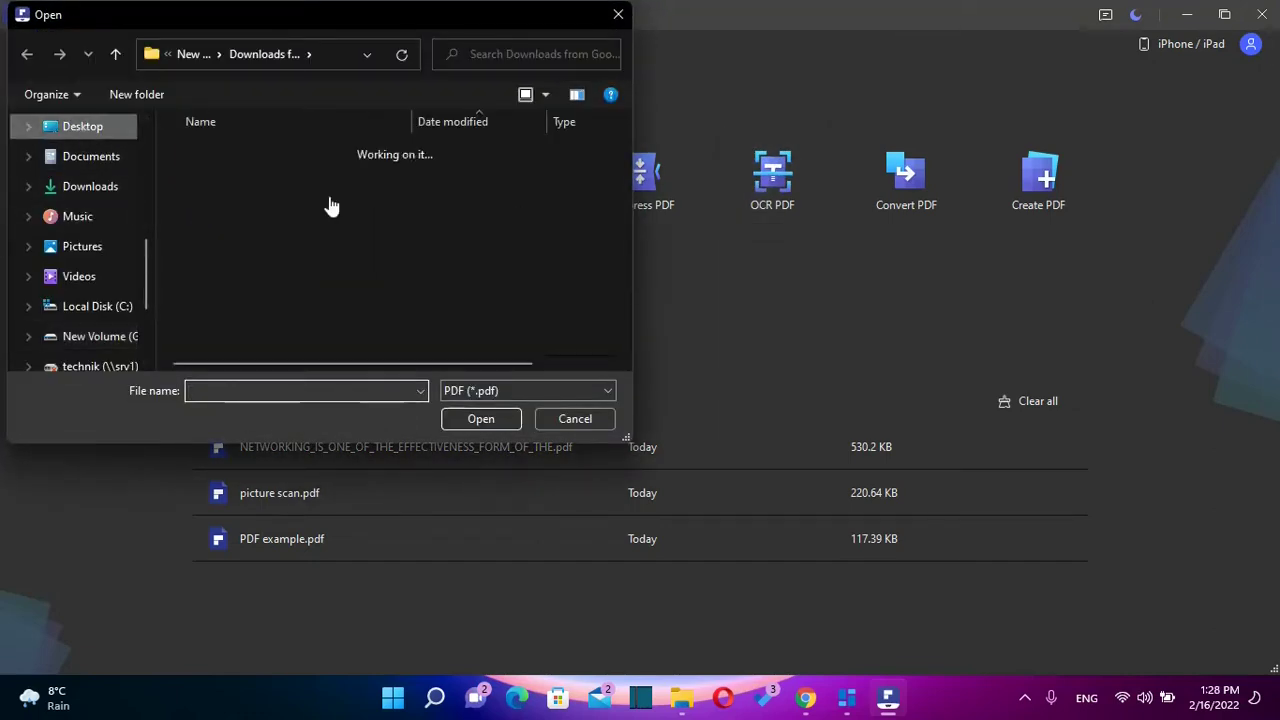
pyautogui.scroll(-1, 360, 325)
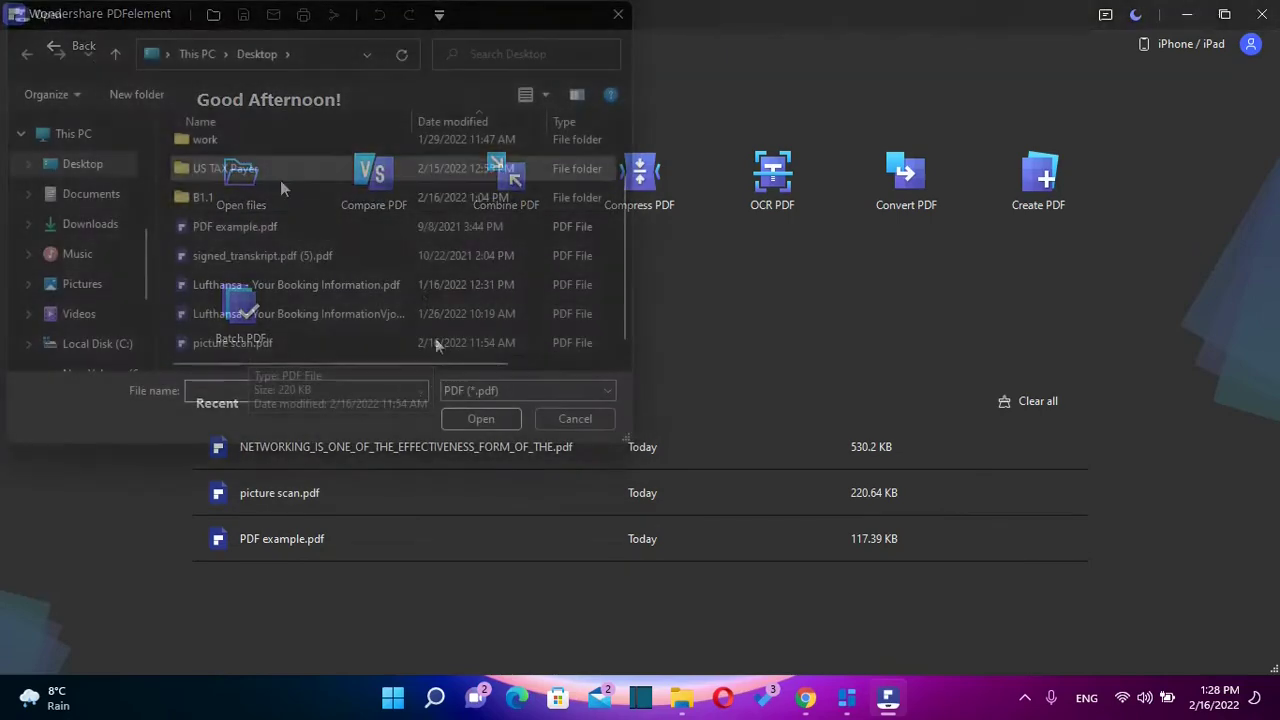
pyautogui.click(231, 345)
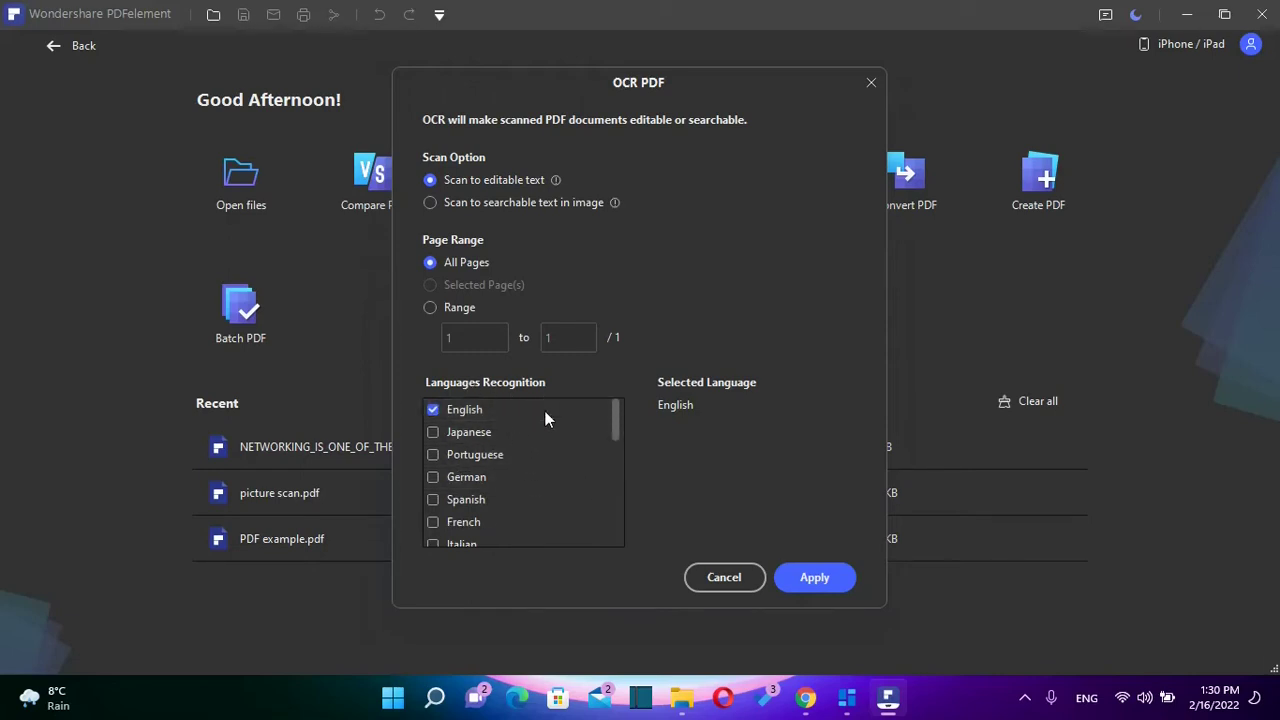
# Run OCR on all pages of the scan, converting it to editable text with English as the recognition language.
pyautogui.scroll(-7, 523, 498)
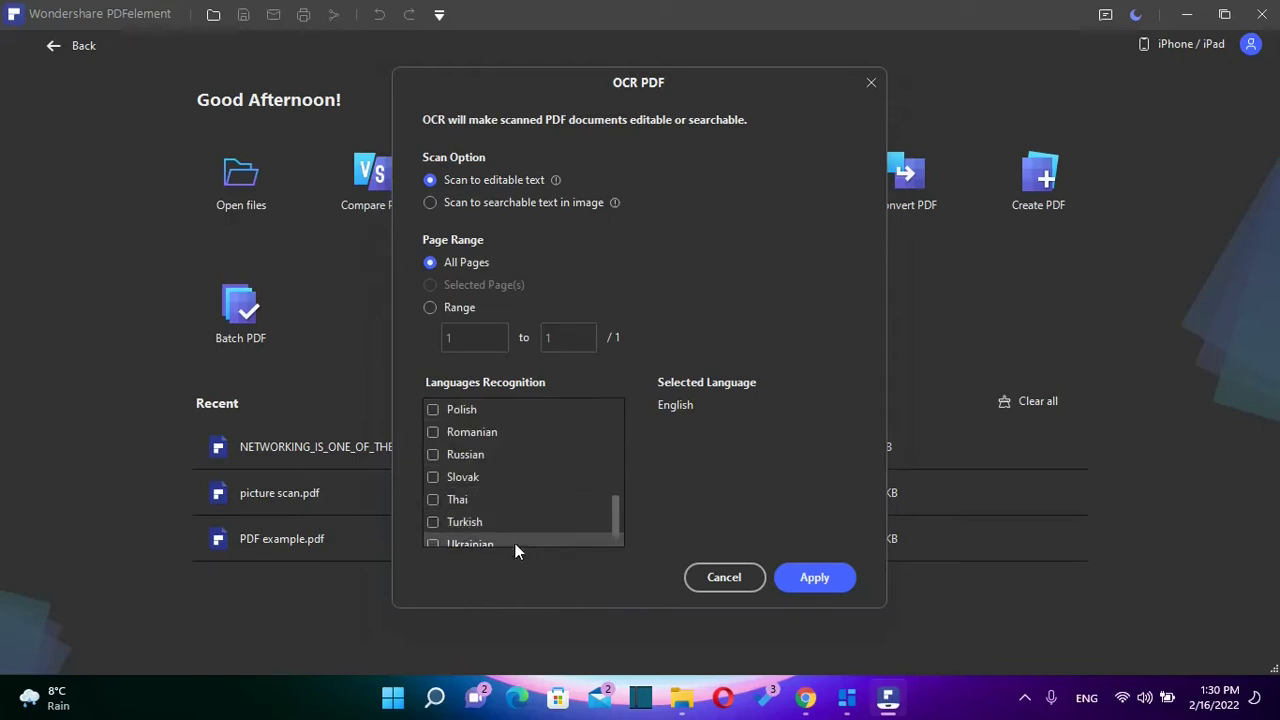
pyautogui.scroll(7, 520, 510)
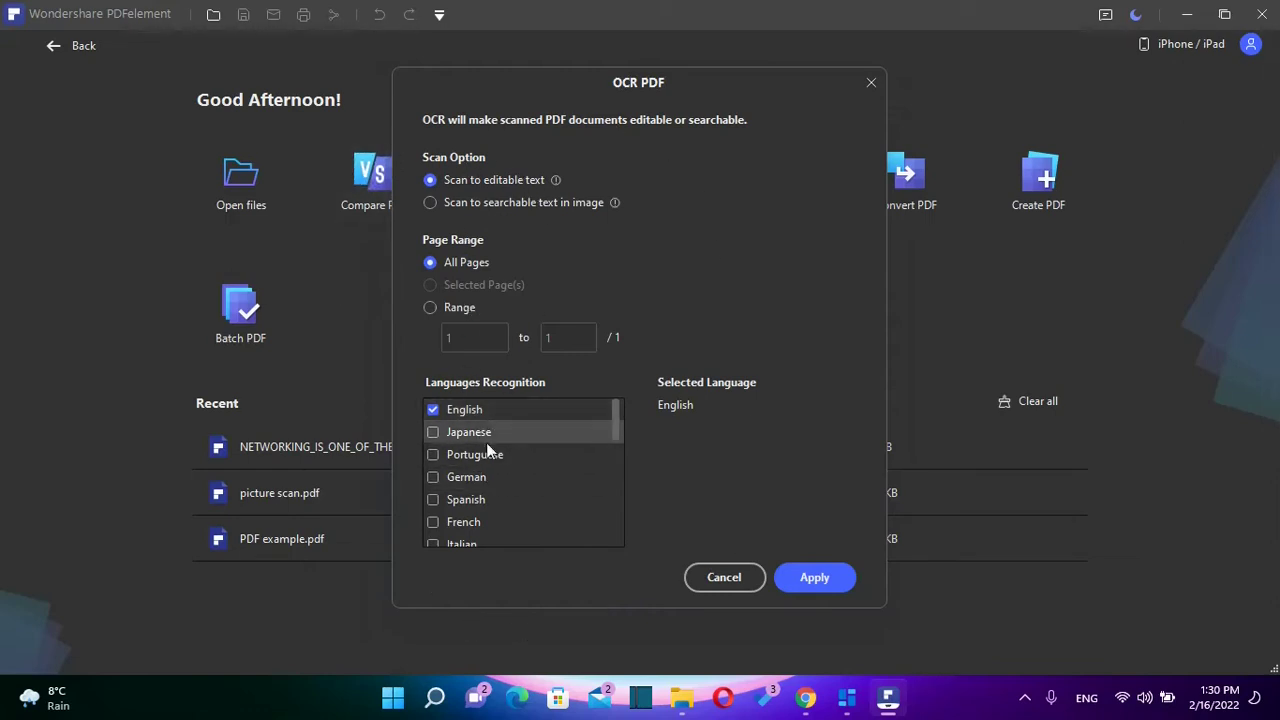
pyautogui.click(807, 585)
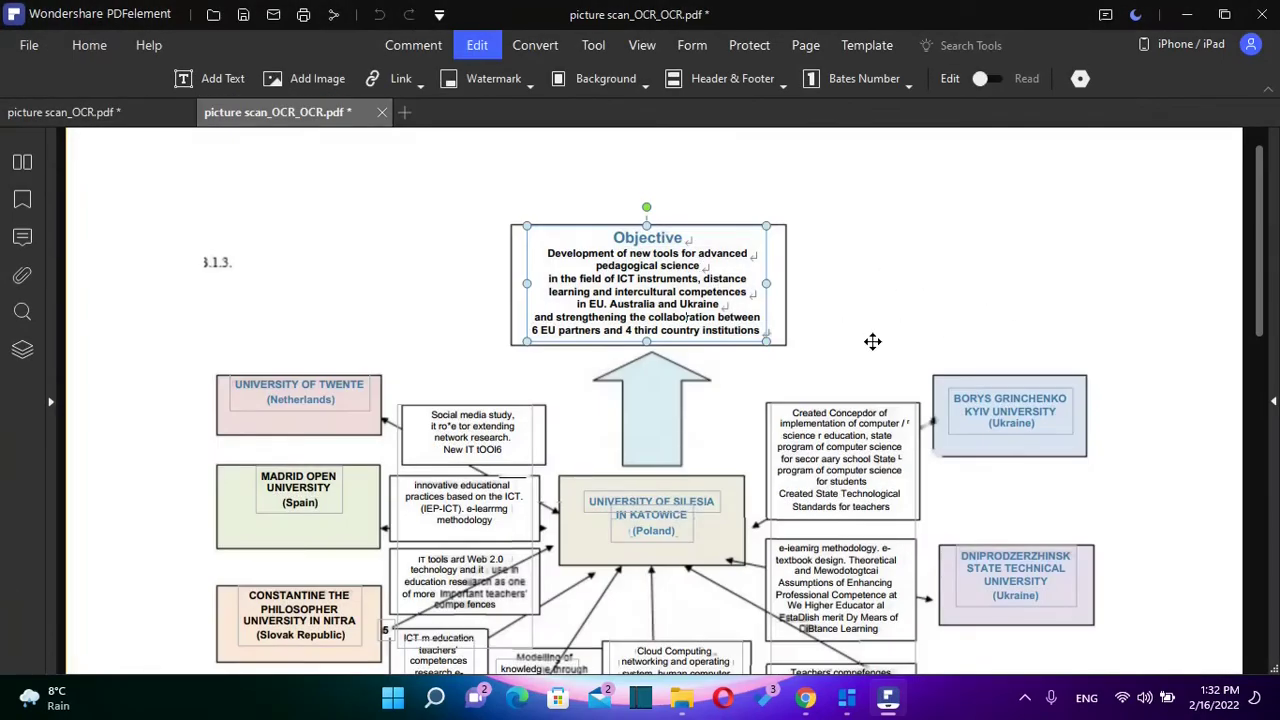
# Delete the heading "Objective" from the upper text box in the OCR-processed document.
pyautogui.scroll(-3, 405, 405)
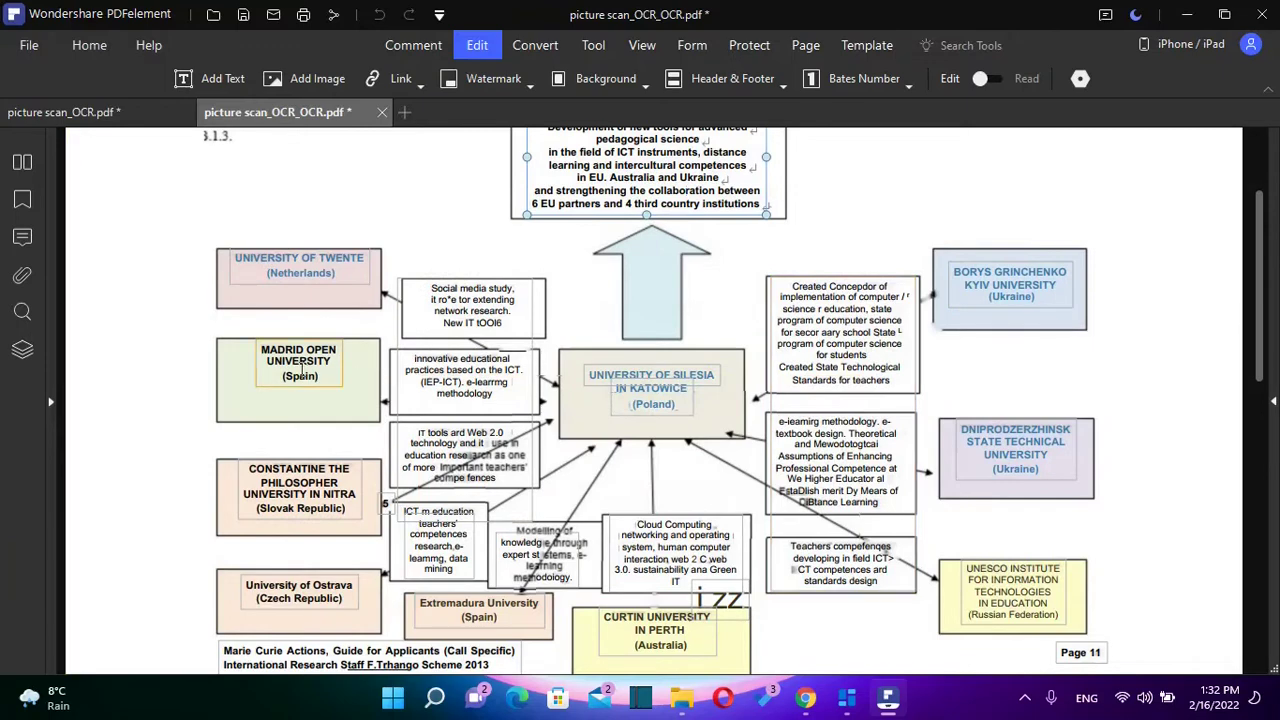
pyautogui.click(446, 322)
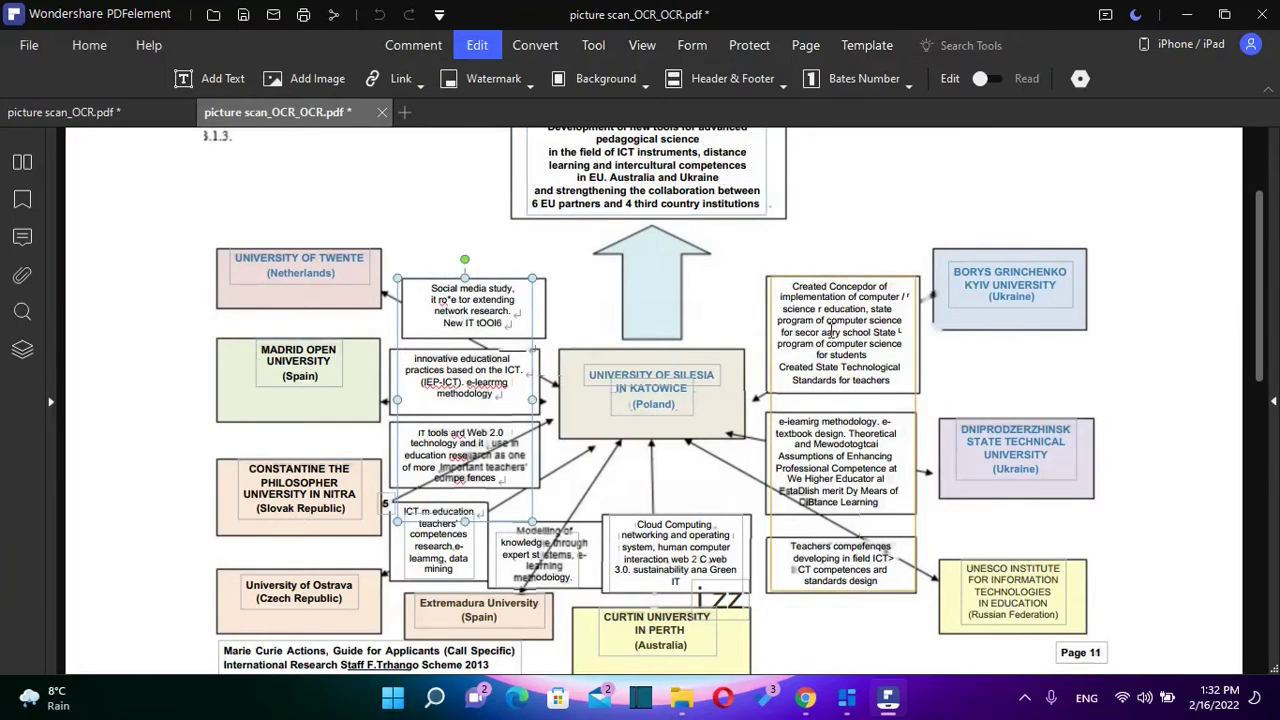
pyautogui.scroll(1, 830, 330)
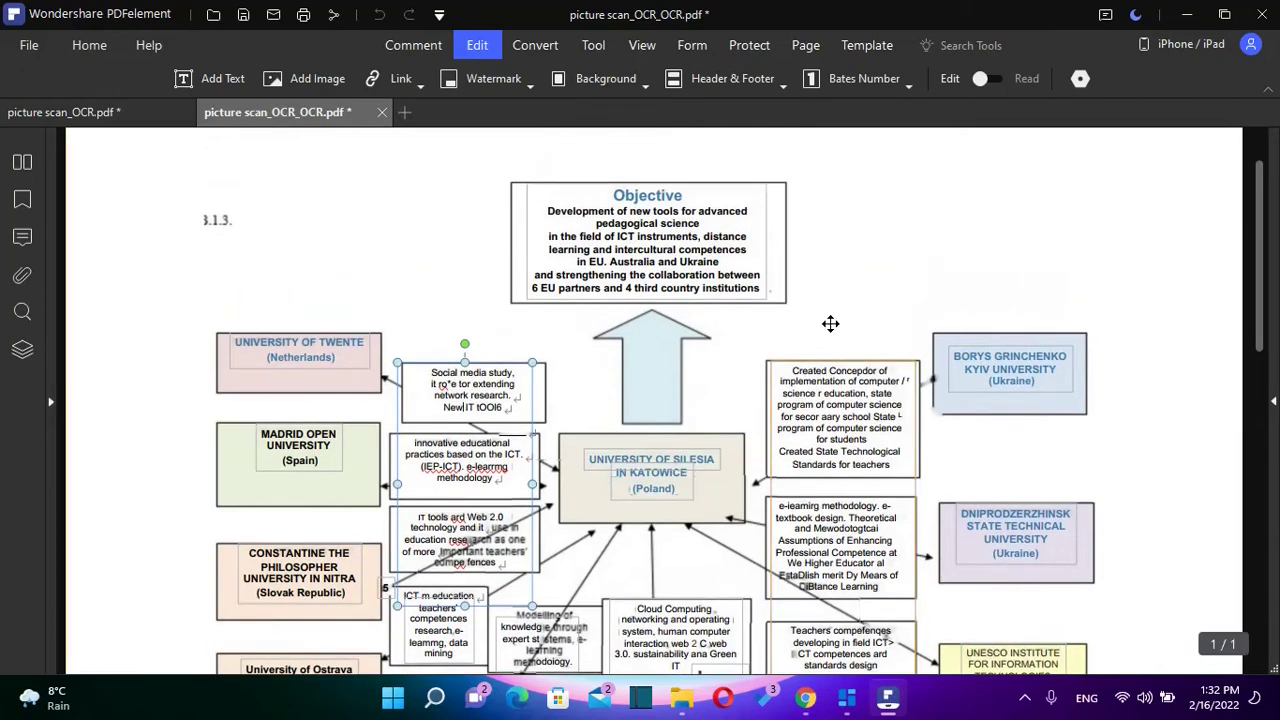
pyautogui.click(669, 277)
pyautogui.moveTo(703, 193); pyautogui.dragTo(602, 182)
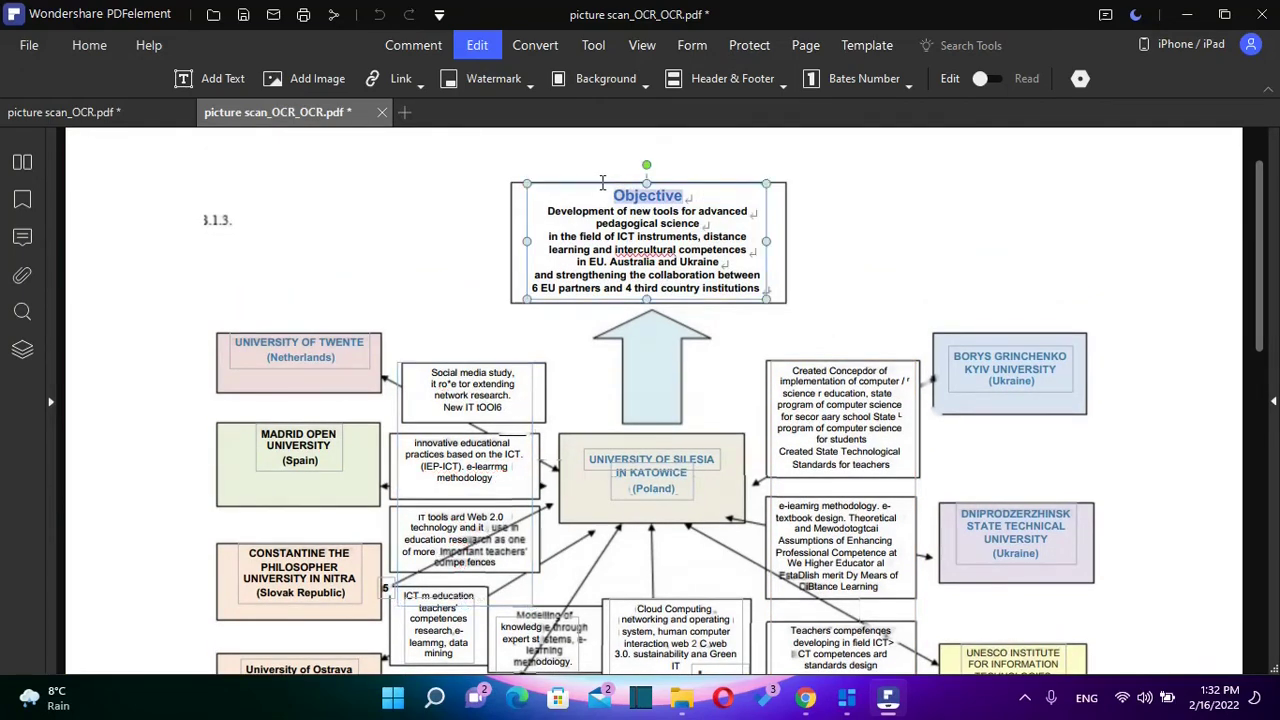
pyautogui.press('Delete')
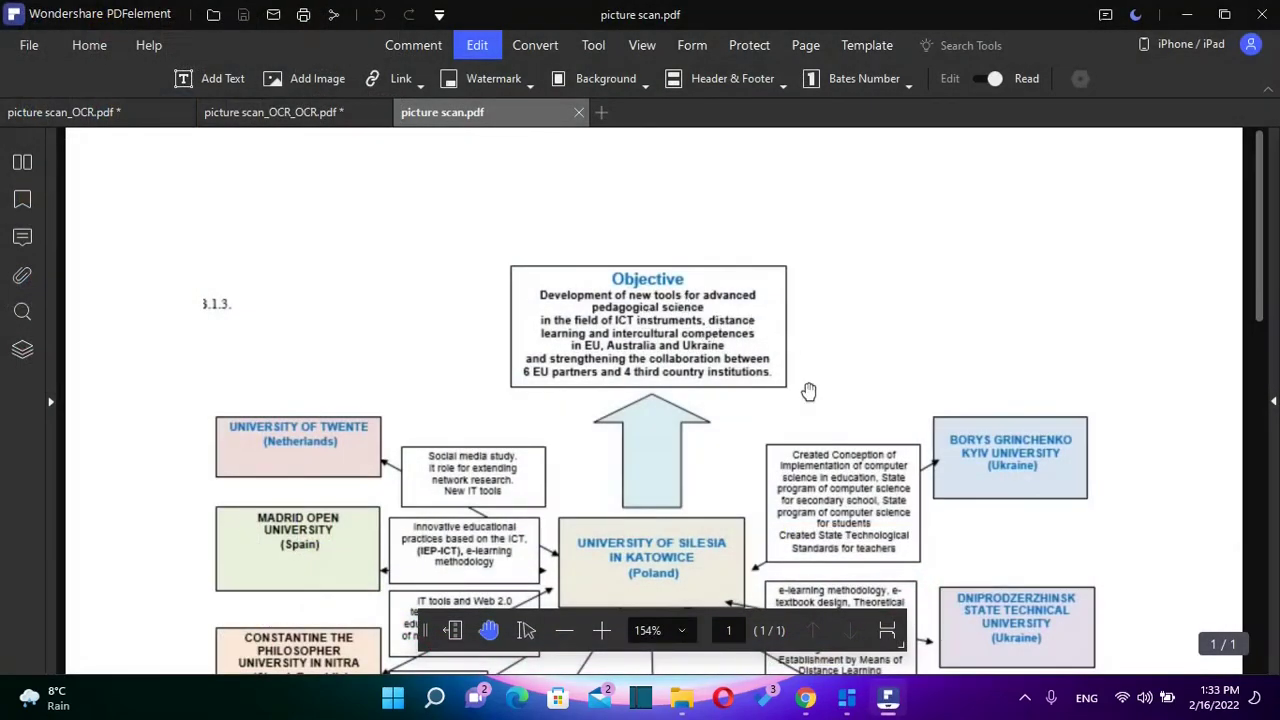
# Examine the original picture scan.pdf, return to picture scan_OCR_OCR.pdf and check its edited objective text box against it.
pyautogui.scroll(-1, 700, 430)
pyautogui.scroll(1, 700, 400)
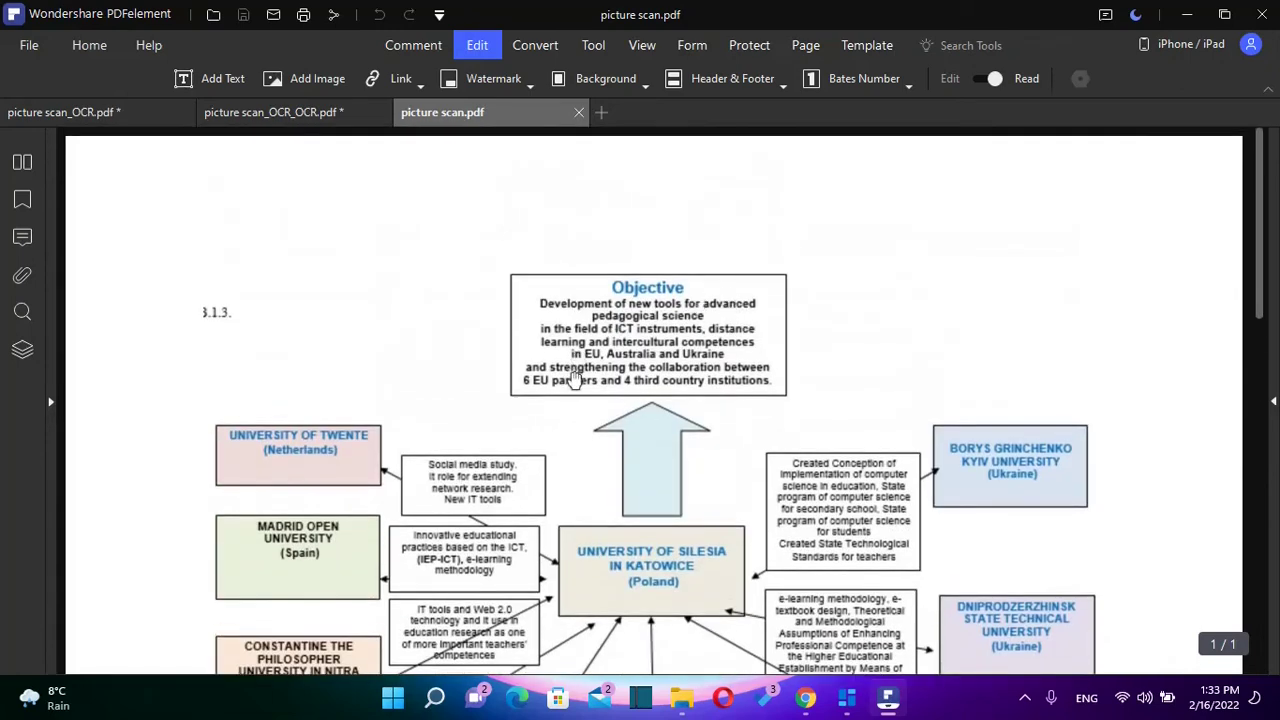
pyautogui.scroll(-1, 575, 380)
pyautogui.scroll(-1, 781, 406)
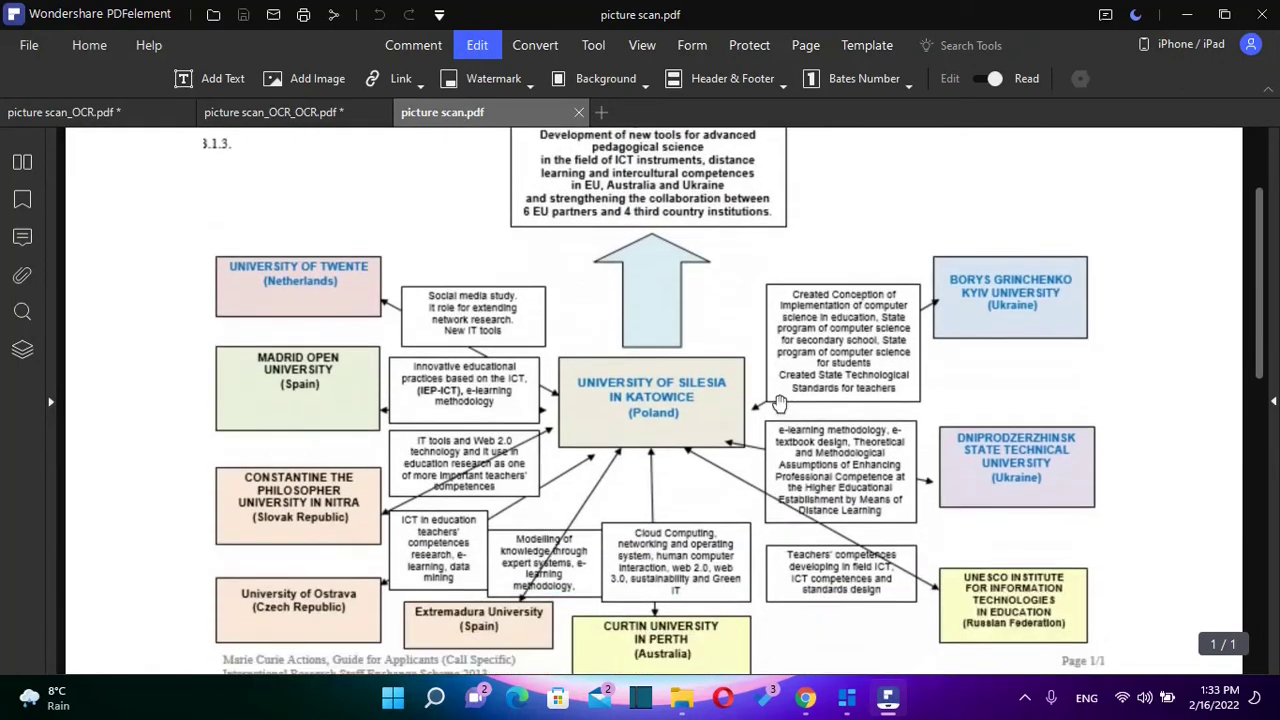
pyautogui.scroll(-2, 781, 404)
pyautogui.scroll(4, 770, 360)
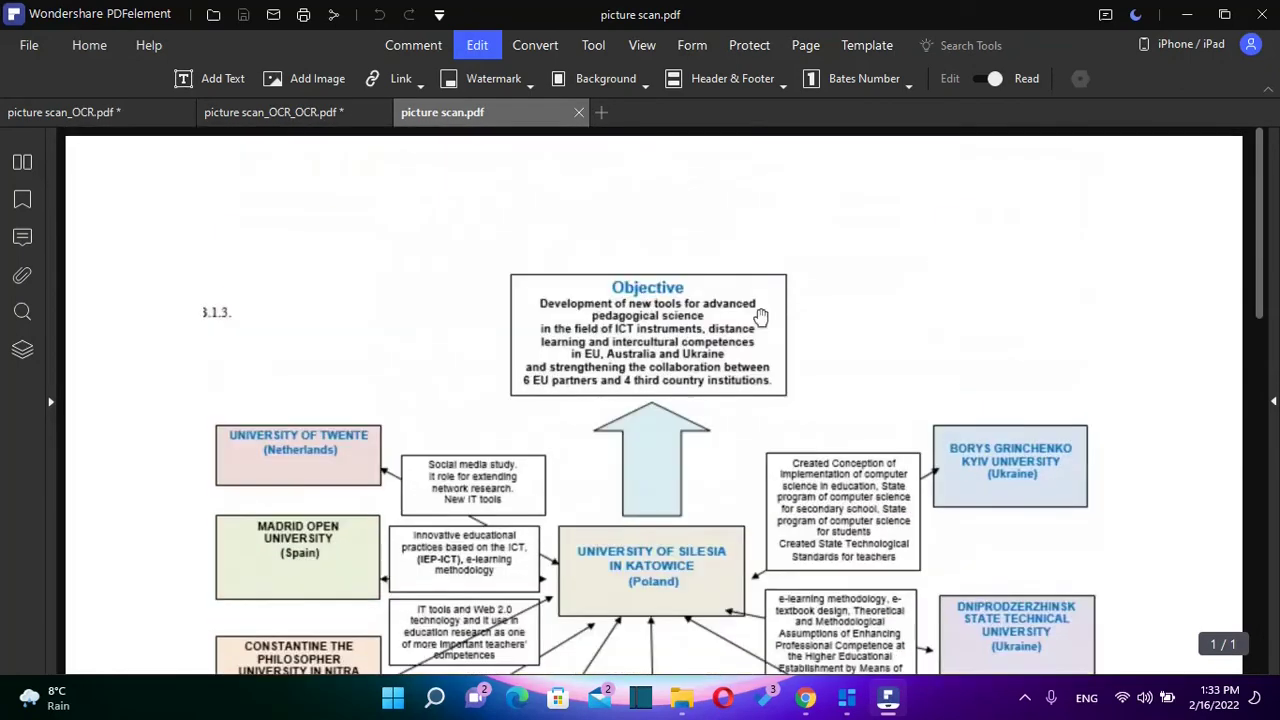
pyautogui.click(290, 112)
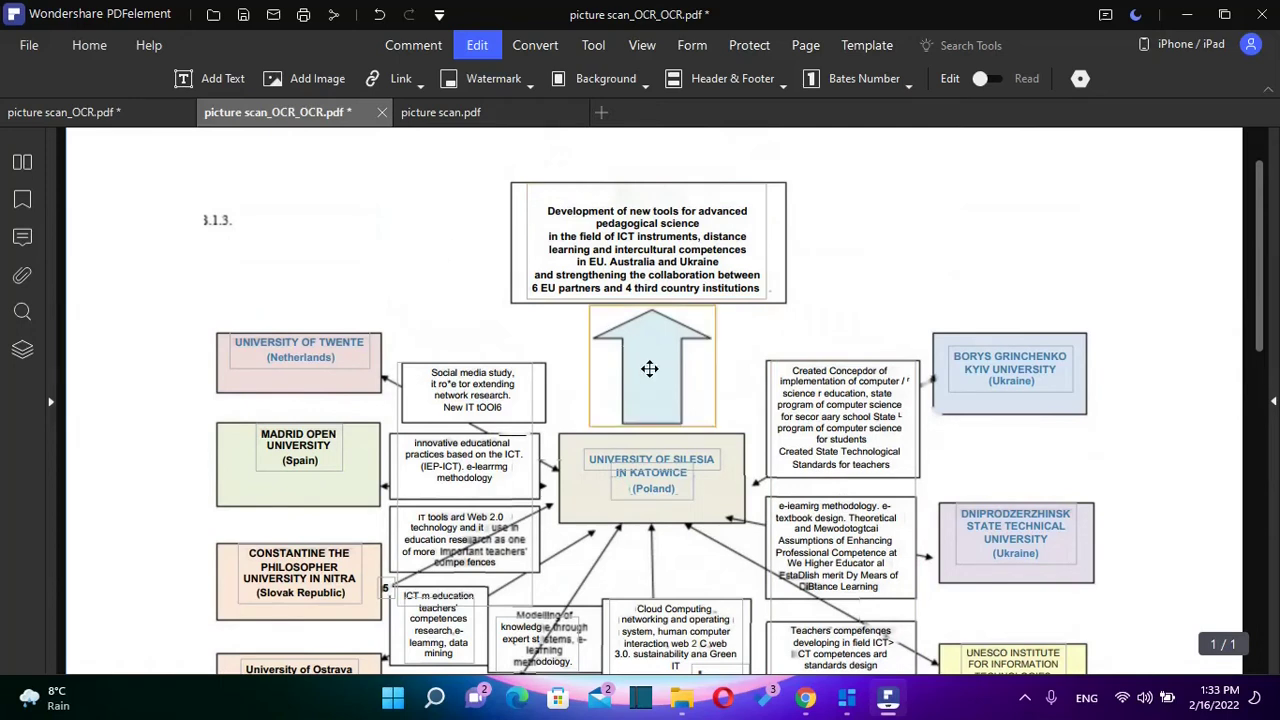
pyautogui.click(686, 262)
pyautogui.click(837, 331)
pyautogui.scroll(1, 837, 331)
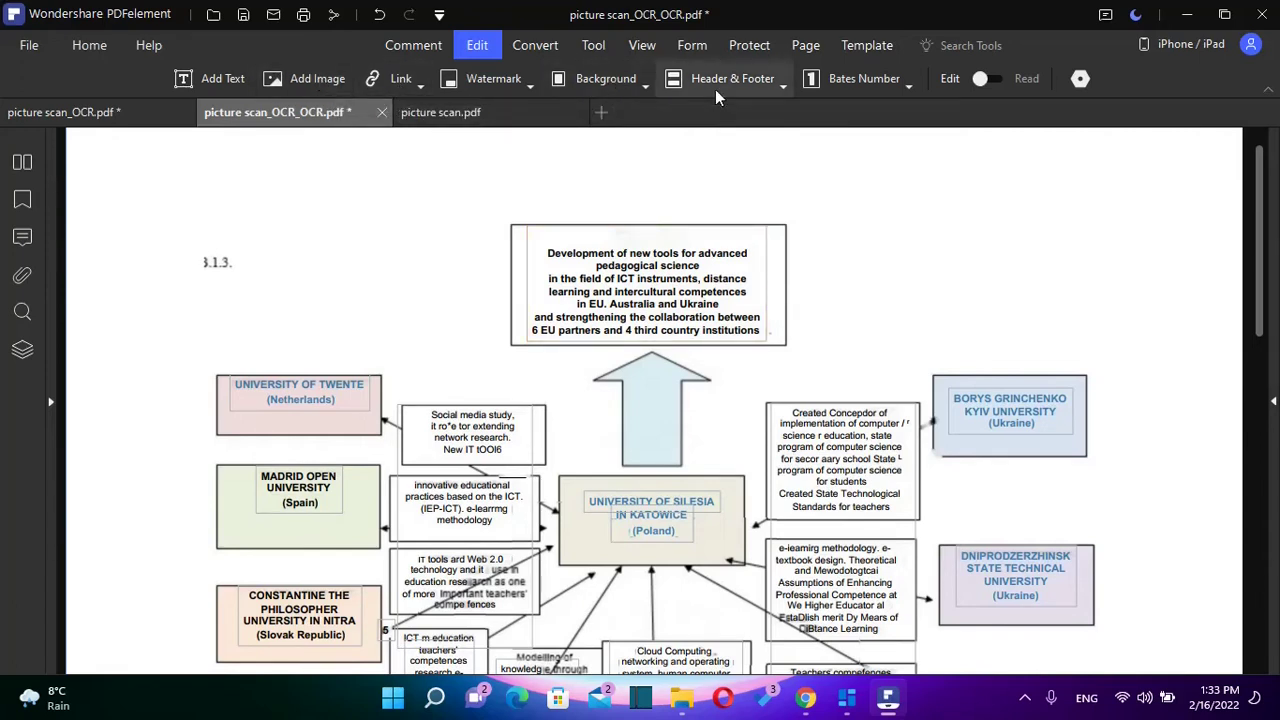
# Look at the watermark types offered for a new watermark template, and leave without adding one.
pyautogui.click(517, 89)
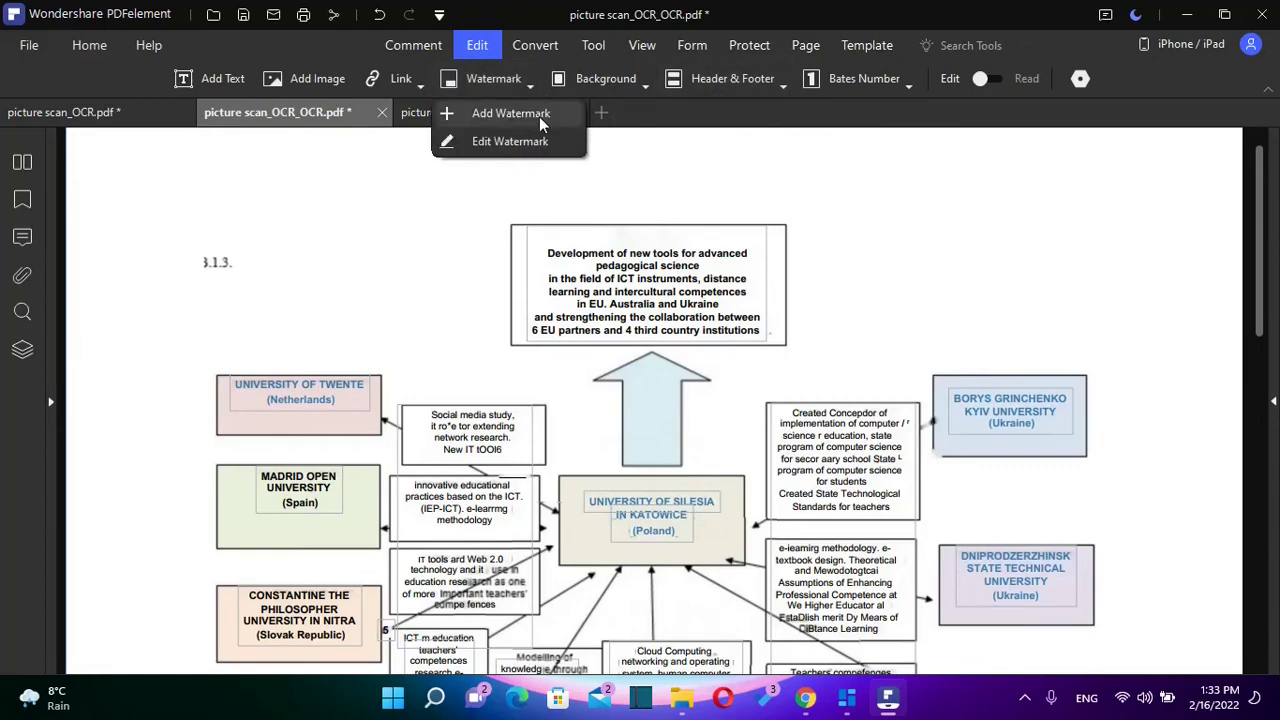
pyautogui.click(539, 116)
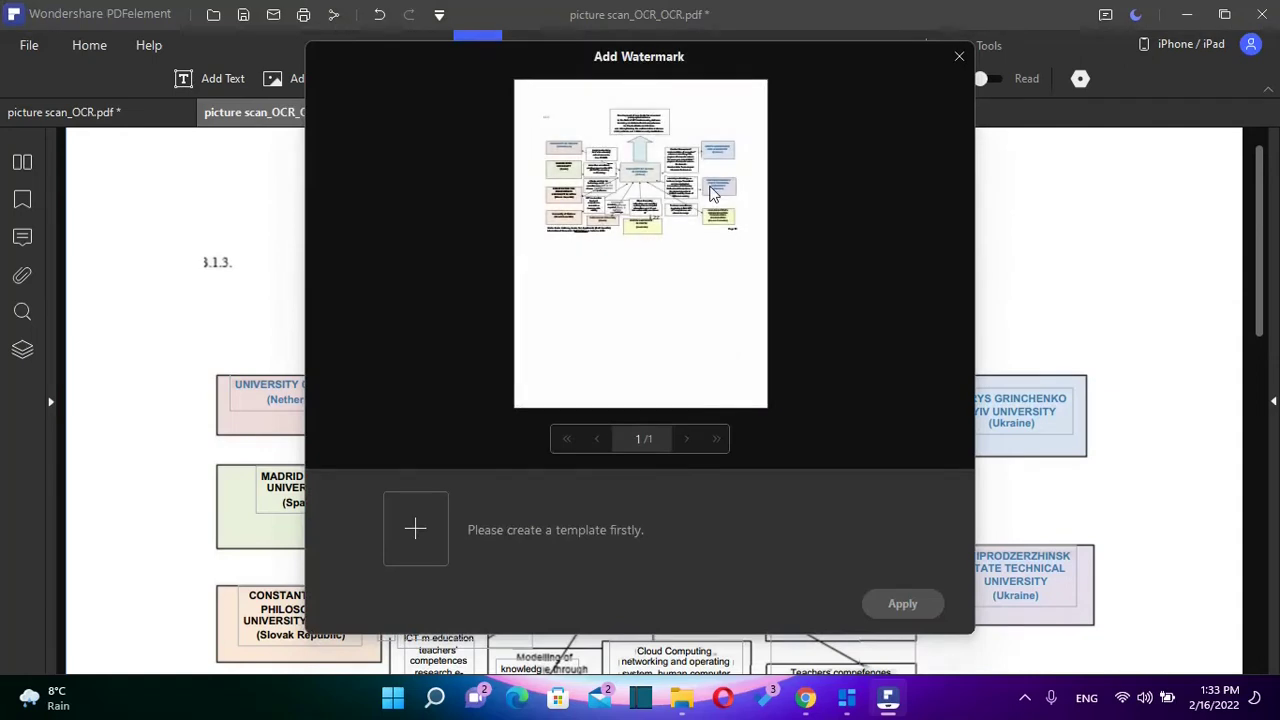
pyautogui.click(415, 550)
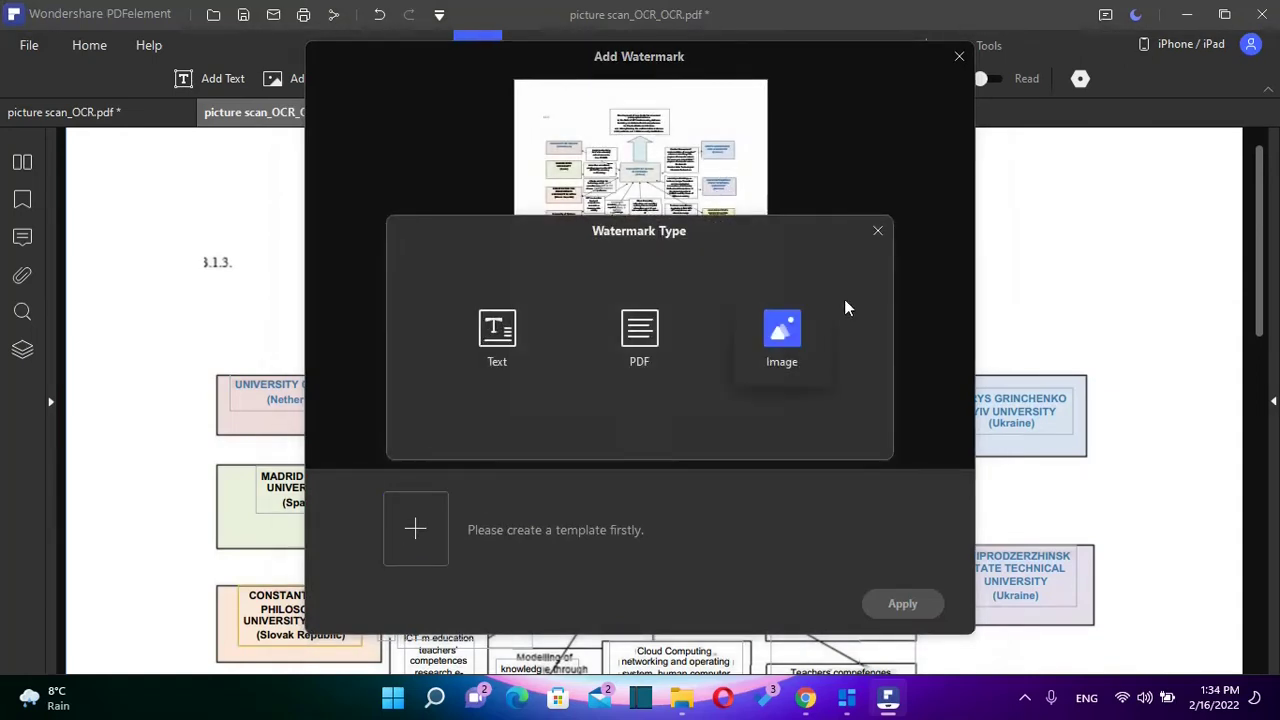
pyautogui.click(888, 236)
pyautogui.click(961, 55)
# Select the large blue arrow image in the diagram and look at its available image editing options.
pyautogui.scroll(-3, 737, 345)
pyautogui.scroll(3, 937, 518)
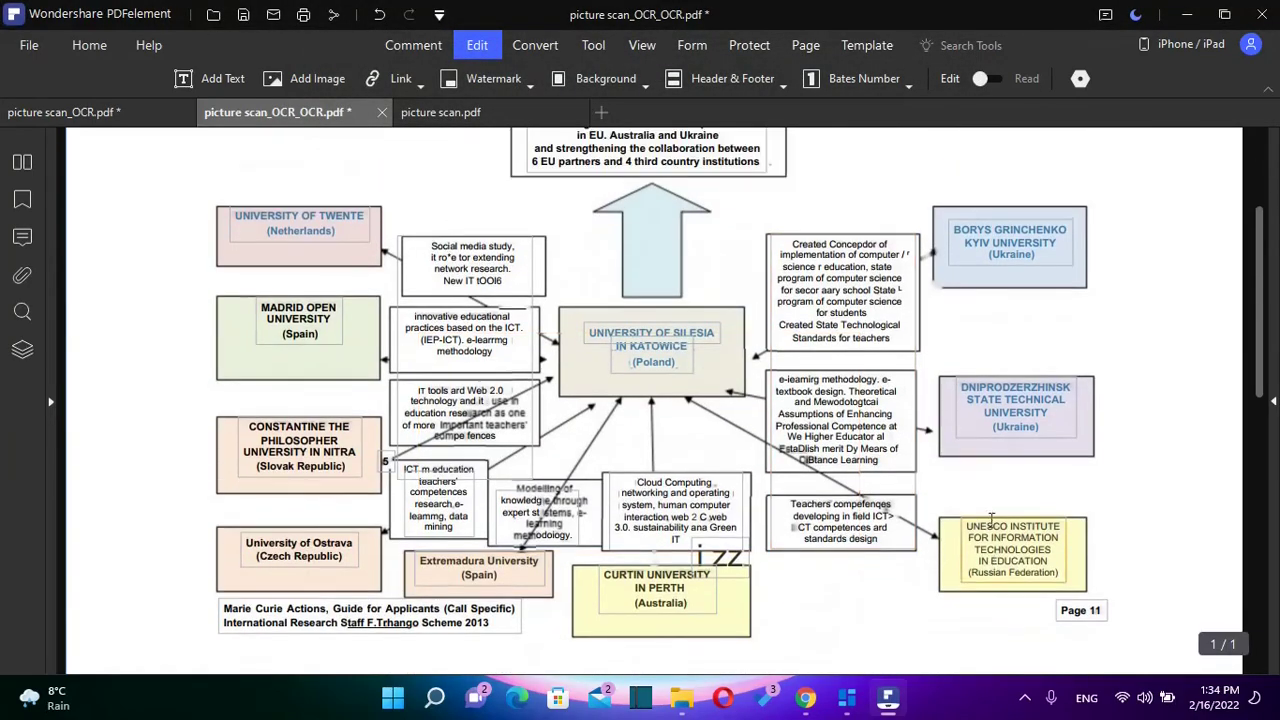
pyautogui.click(653, 389)
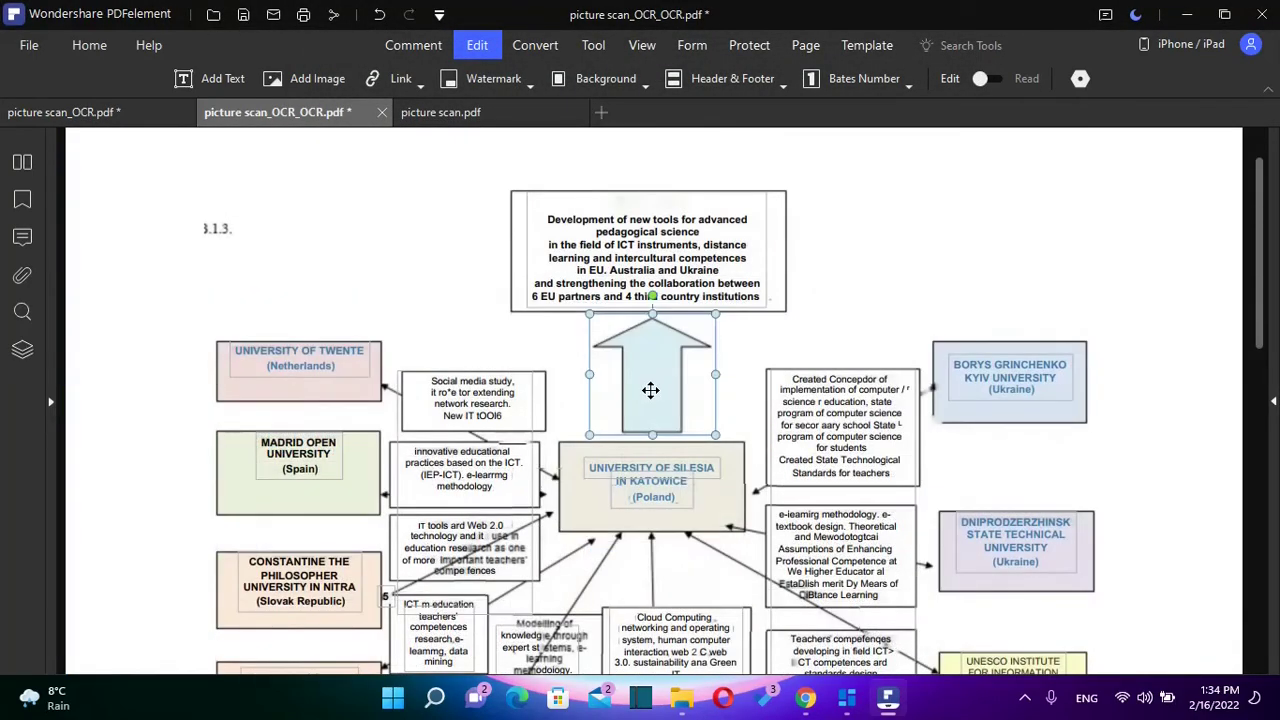
pyautogui.rightClick(649, 374)
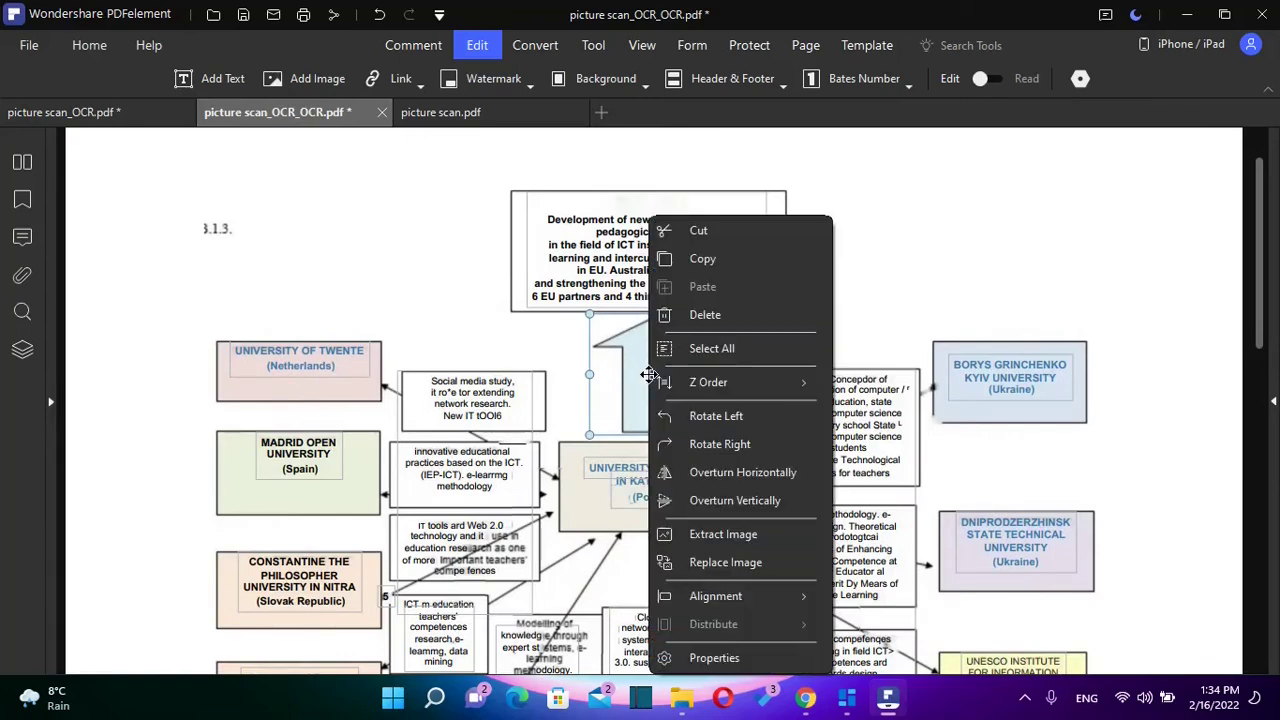
pyautogui.click(607, 386)
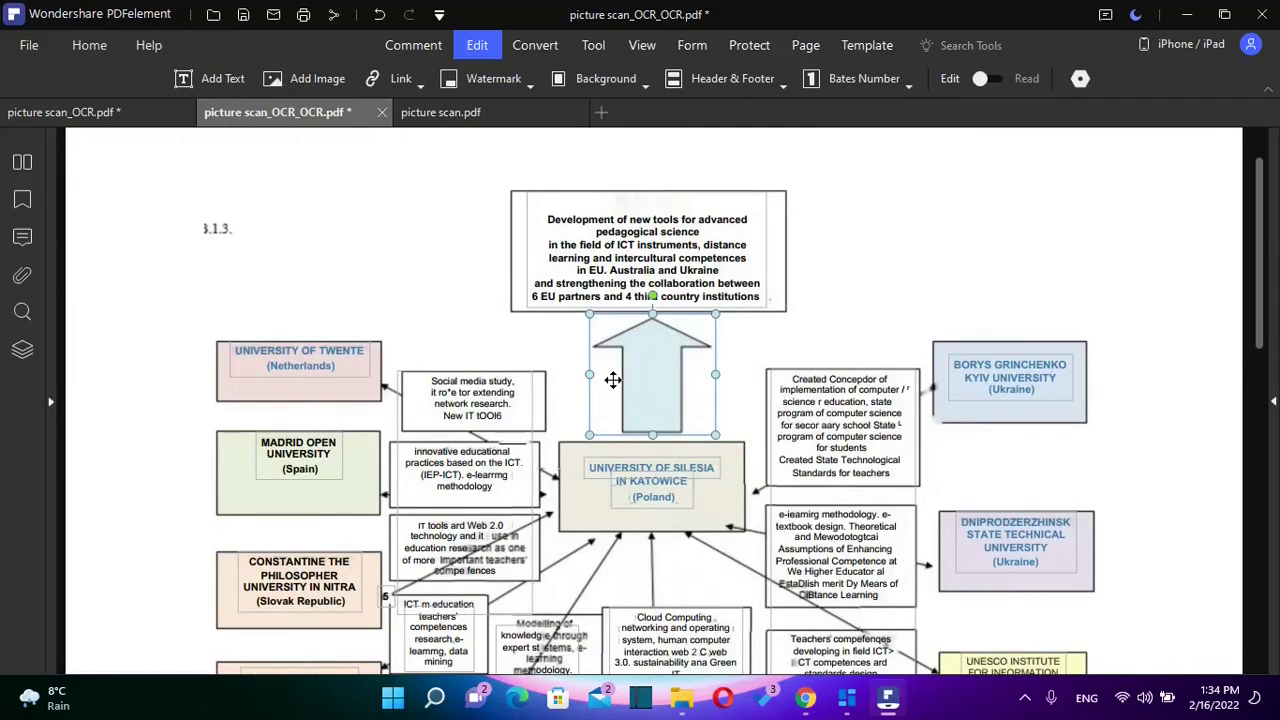
pyautogui.rightClick(613, 380)
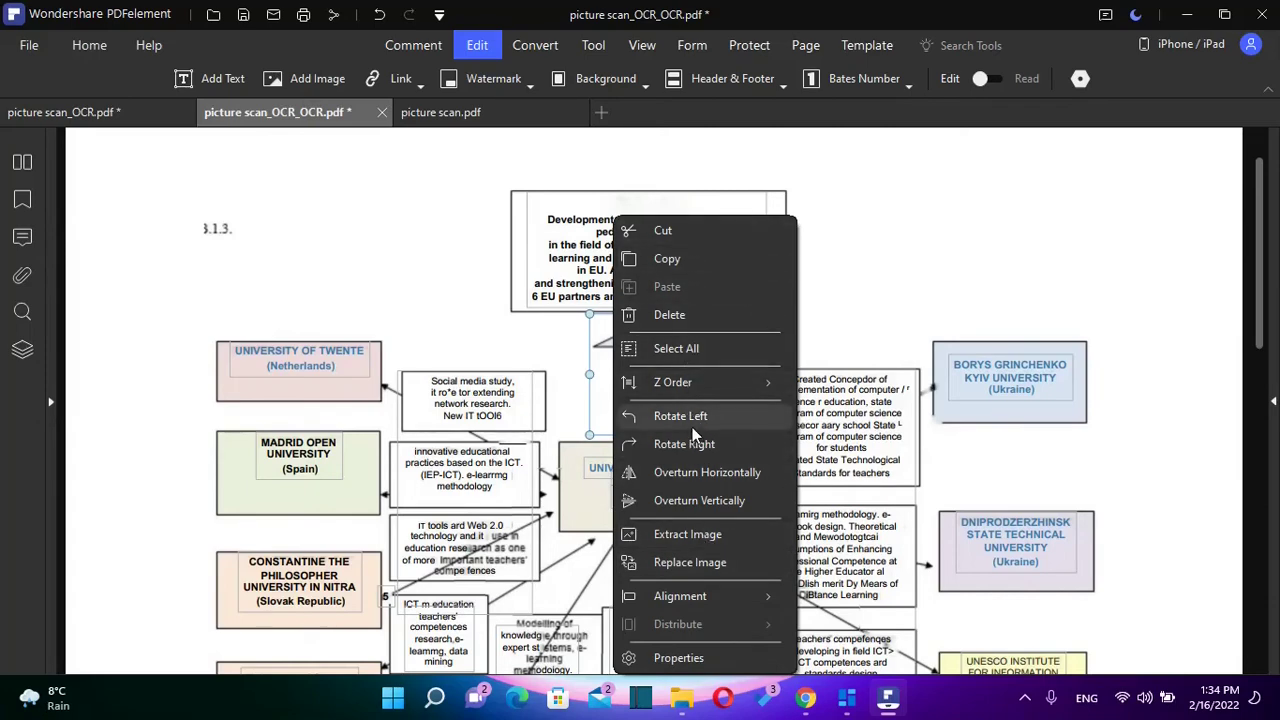
pyautogui.scroll(1, 878, 258)
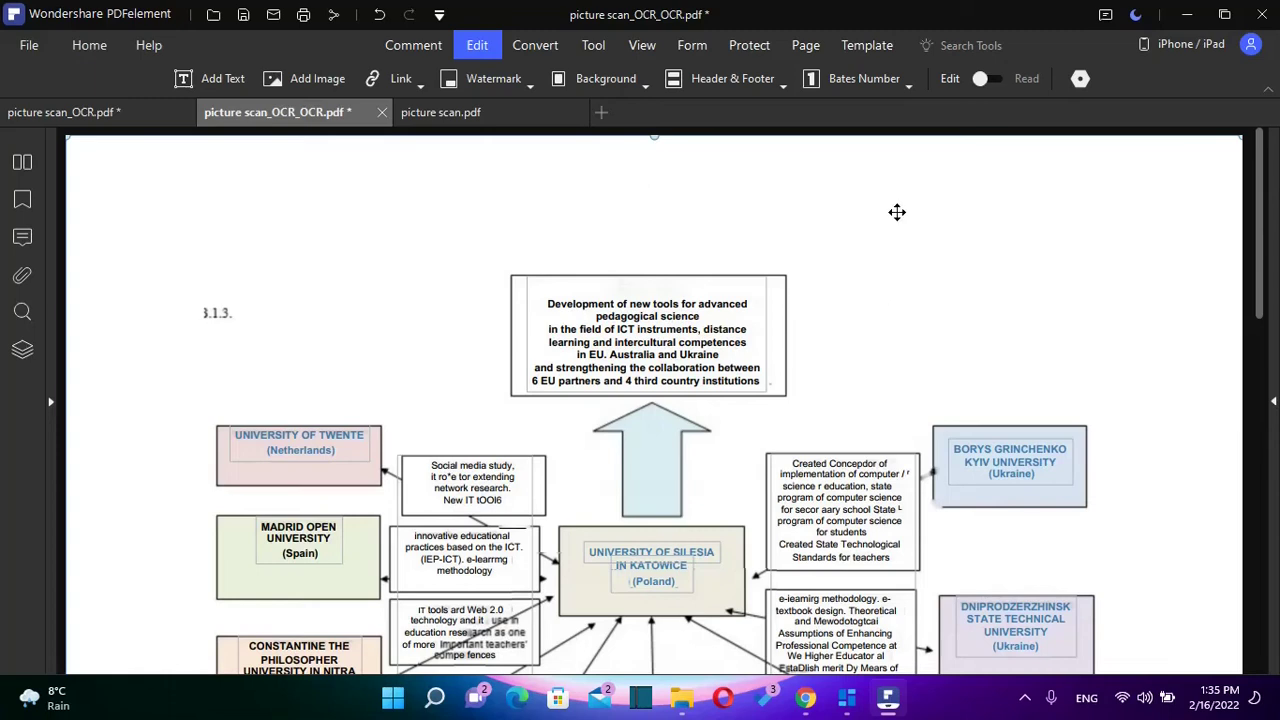
# Review the conversion formats and the document tools available for the OCR-processed file.
pyautogui.click(537, 50)
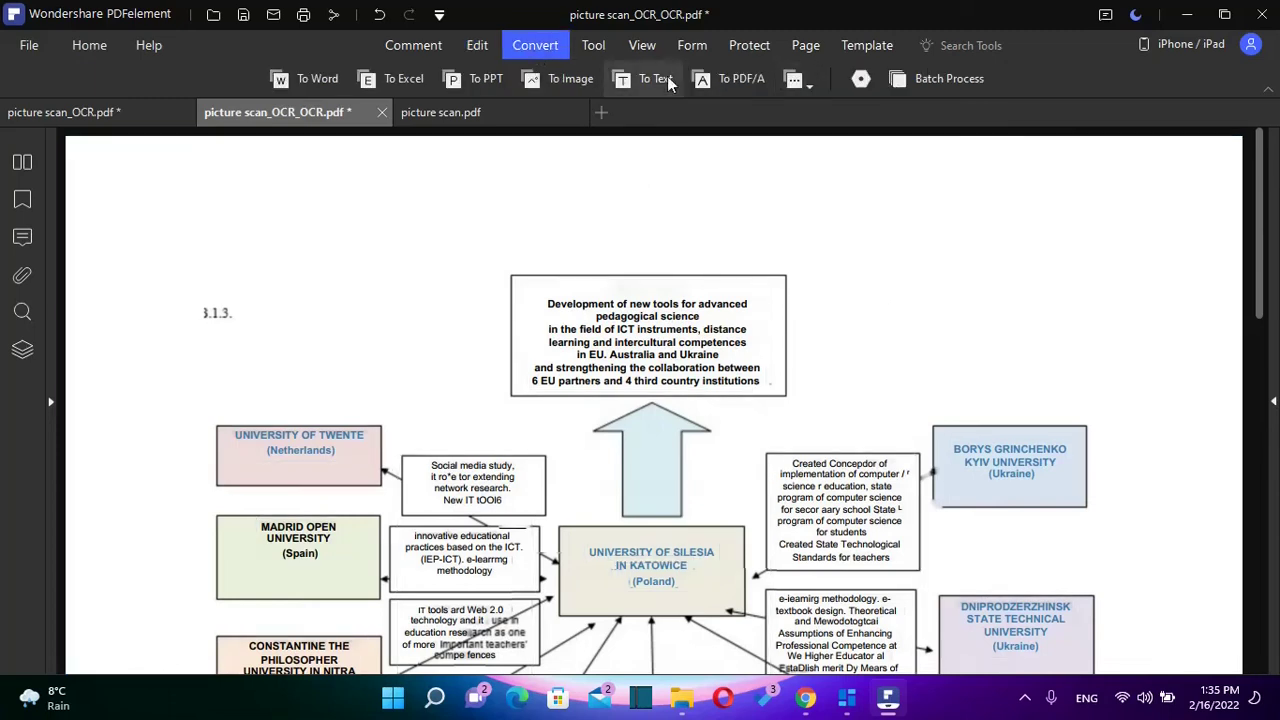
pyautogui.click(286, 82)
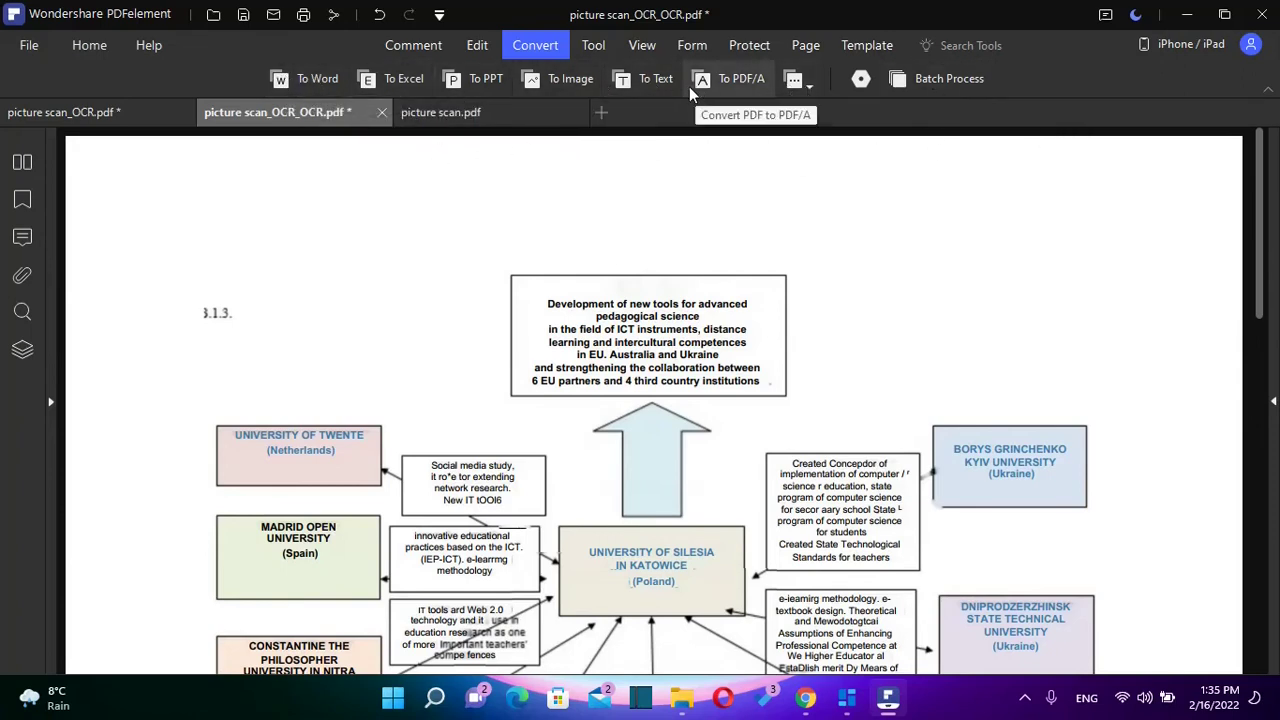
pyautogui.click(594, 44)
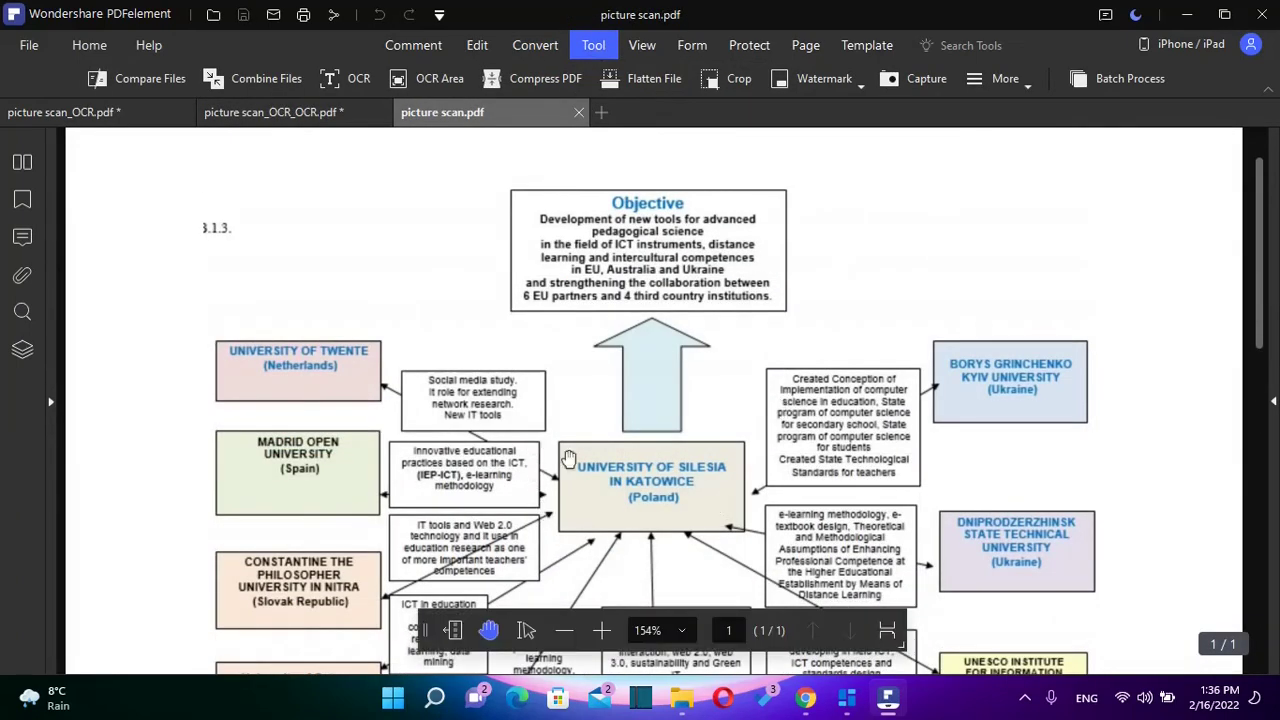
# Compare the diagram in picture scan_OCR_OCR.pdf with the original picture scan.pdf, ending on the original.
pyautogui.scroll(-1, 930, 495)
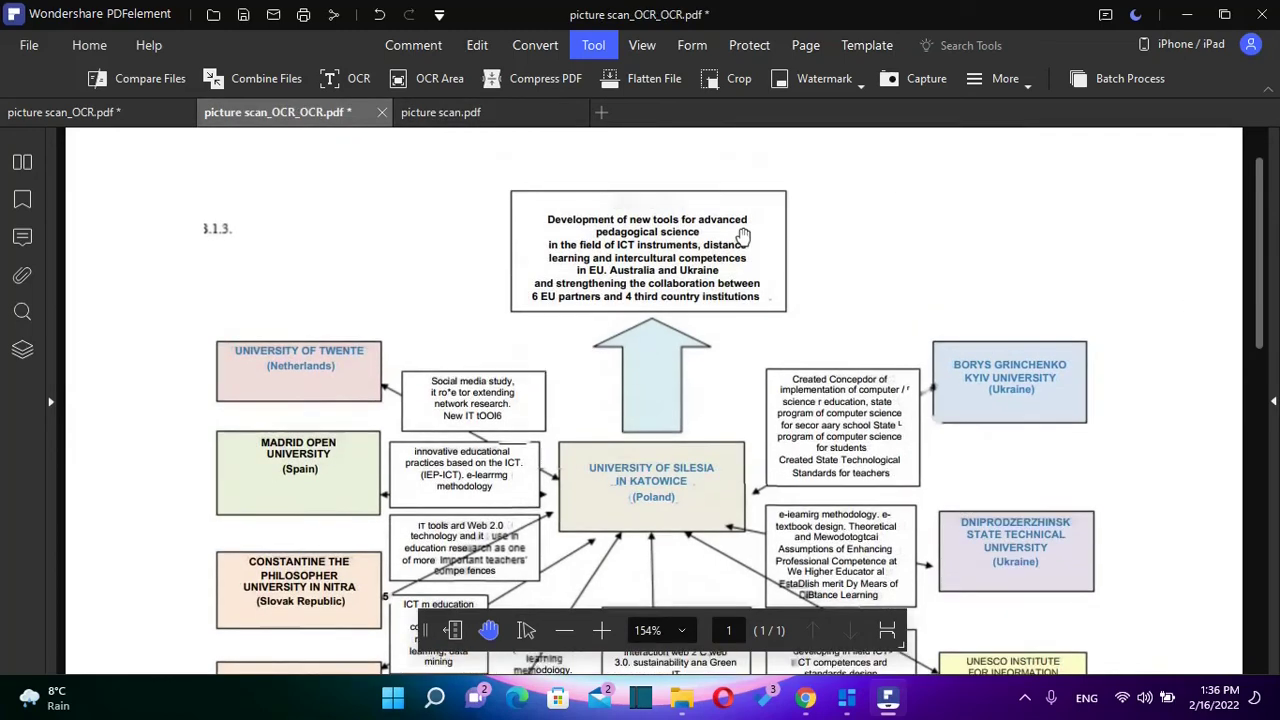
pyautogui.scroll(2, 743, 236)
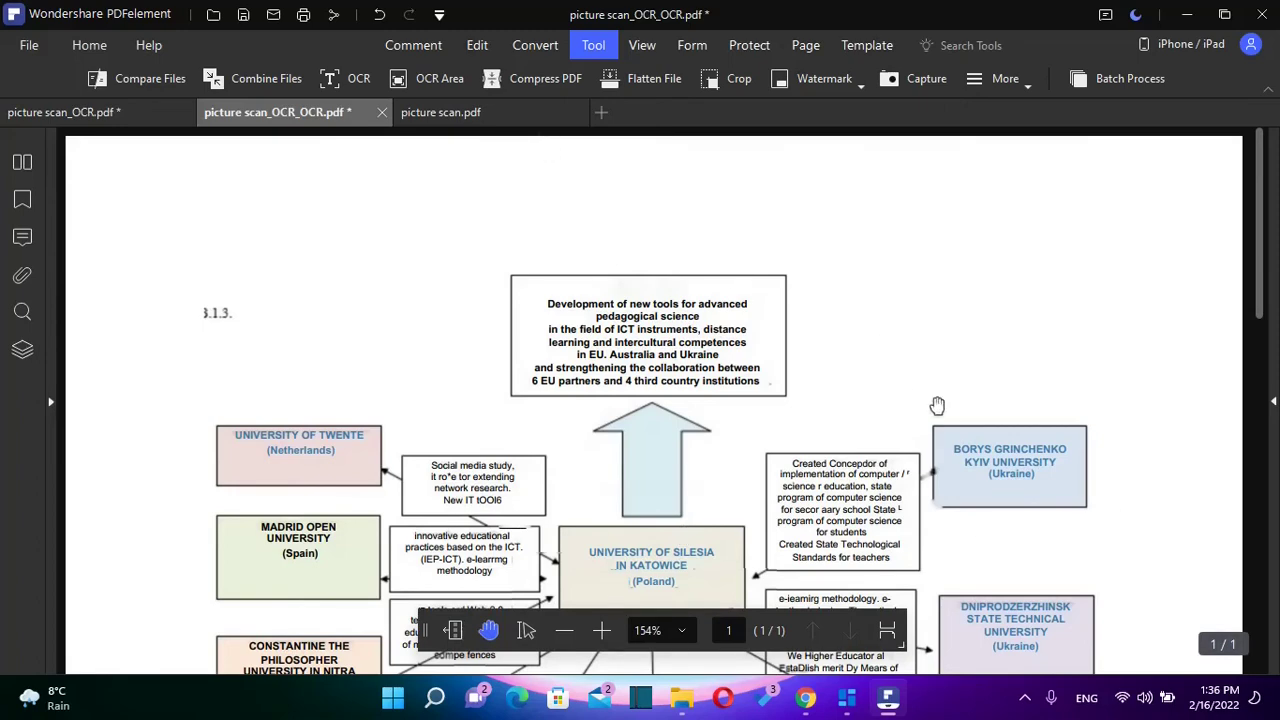
pyautogui.scroll(-2, 932, 410)
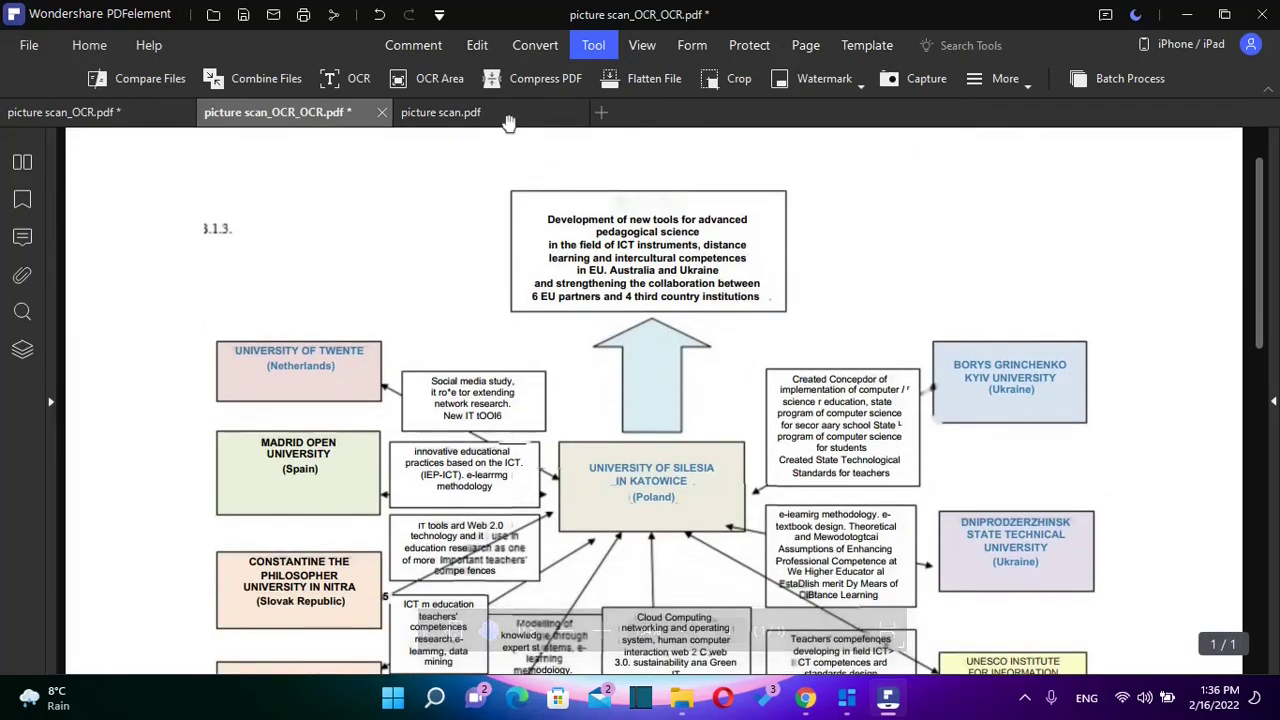
pyautogui.click(441, 112)
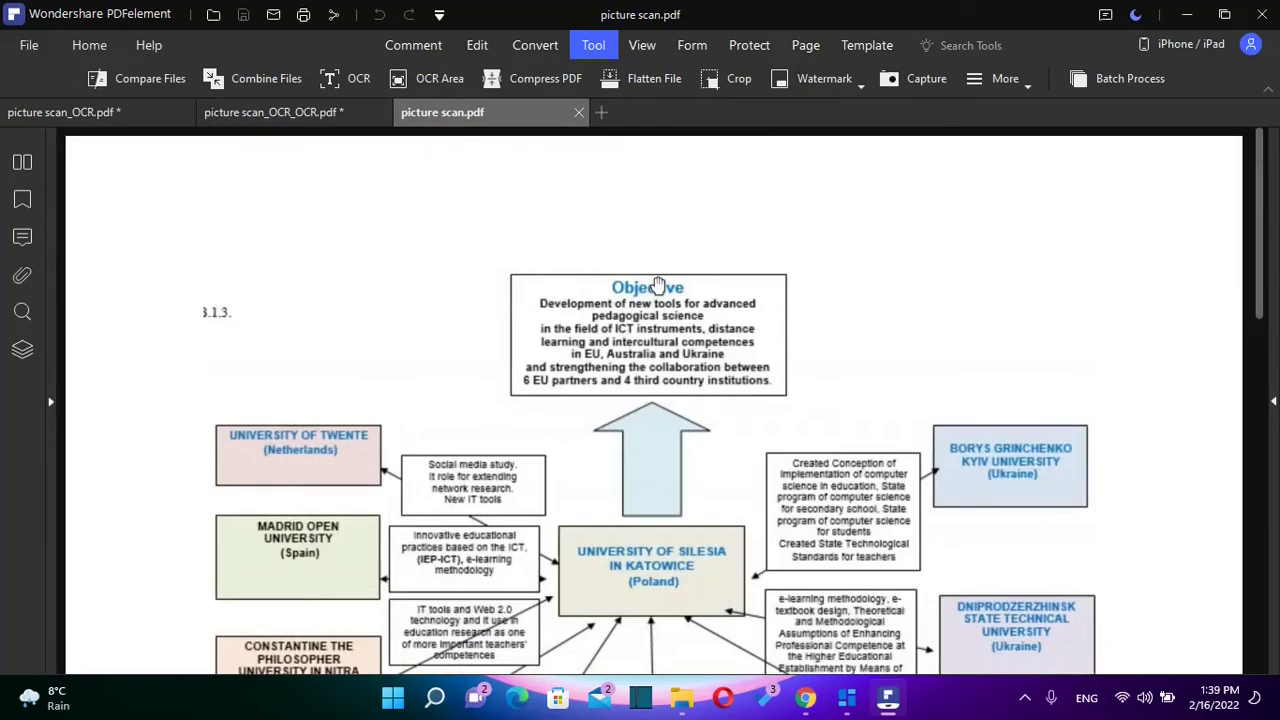